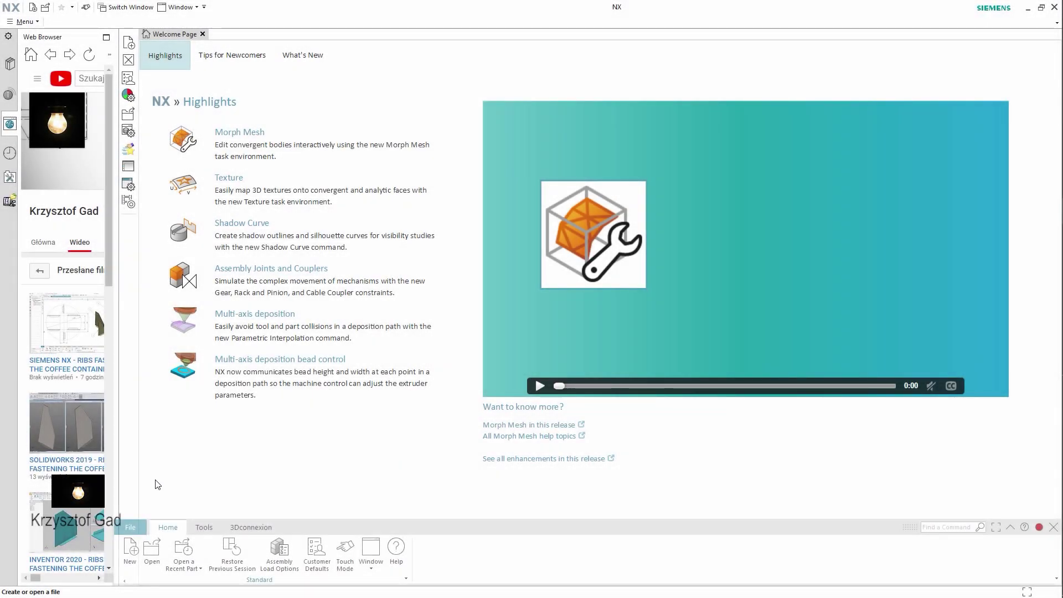
# Create a new Model-template part named Cover Container For Coffee.prt in the COFFEE MACHINE folder
pyautogui.click(132, 547)
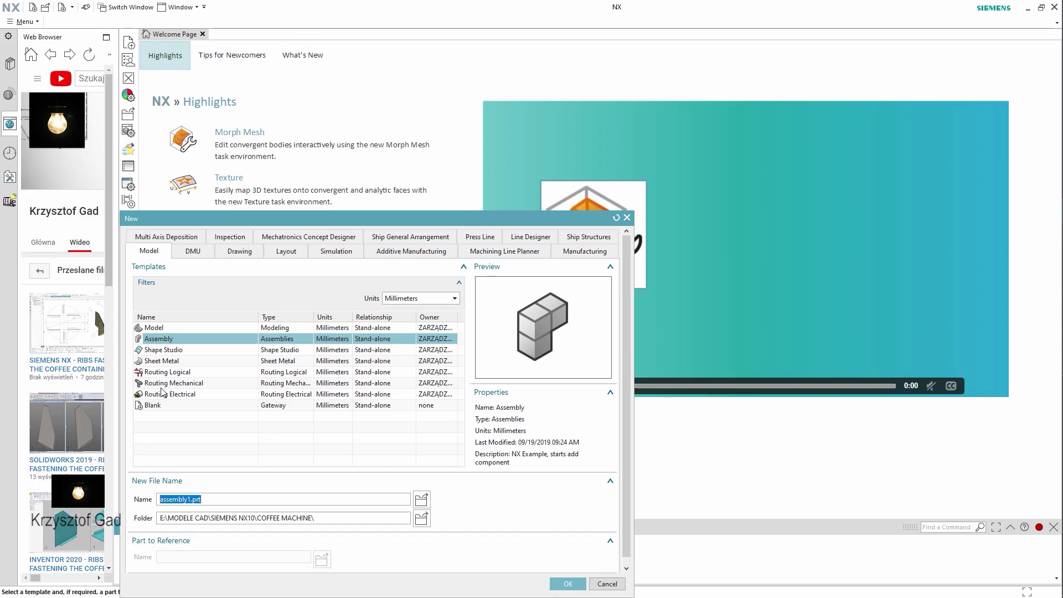
pyautogui.click(157, 328)
pyautogui.click(219, 499)
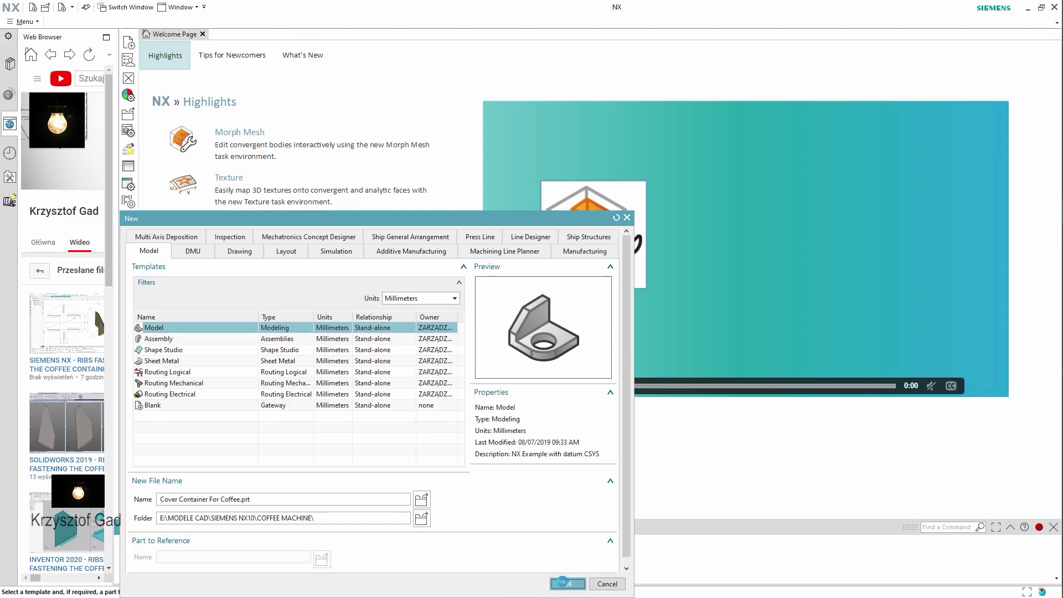
pyautogui.click(563, 582)
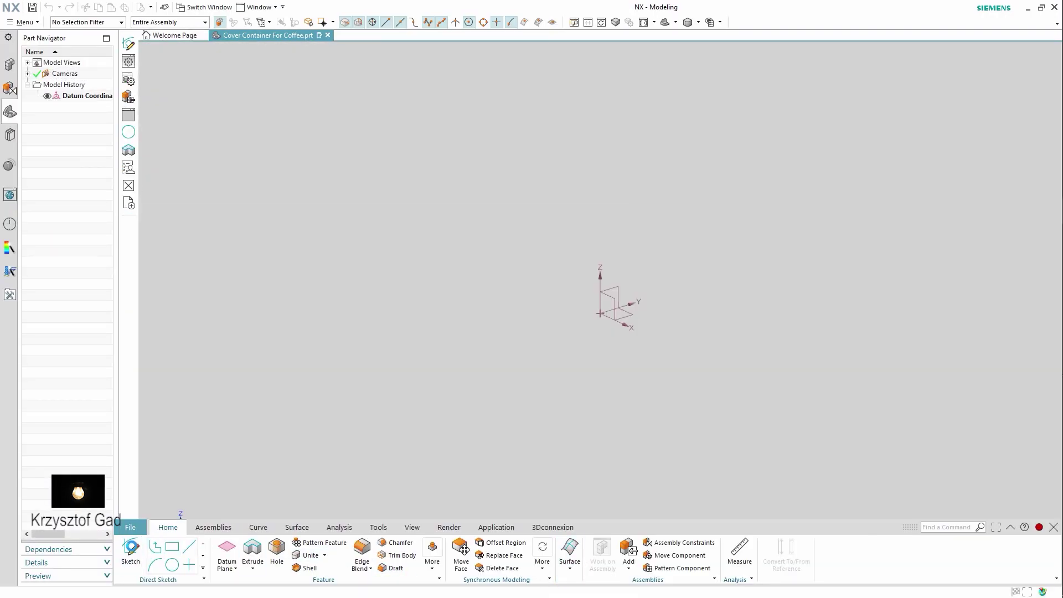
# Start a sketch on the default plane and draw a 160-diameter circle at the origin
pyautogui.click(130, 548)
pyautogui.click(236, 176)
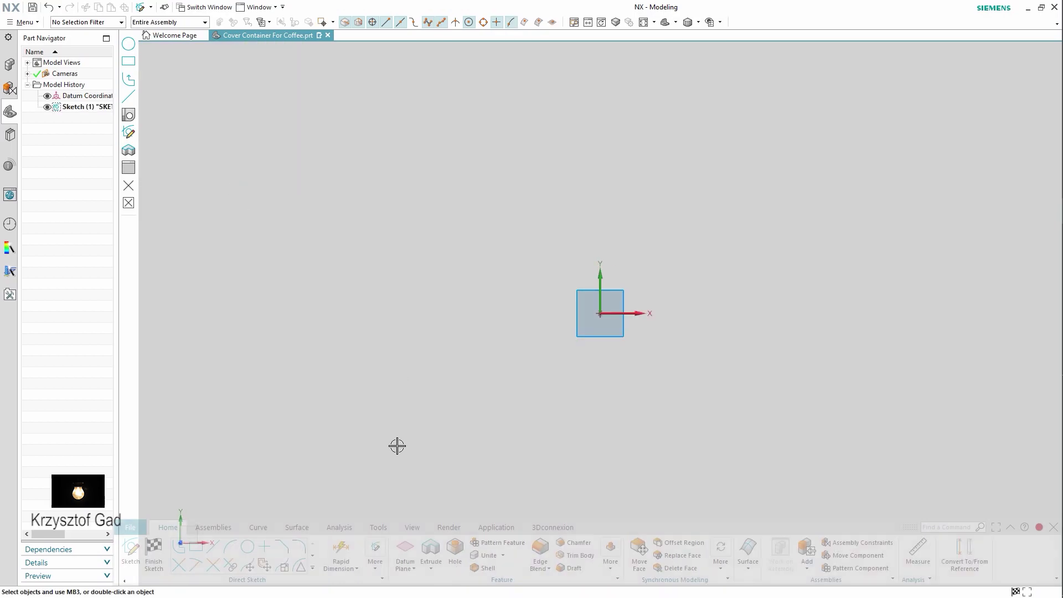
pyautogui.click(249, 549)
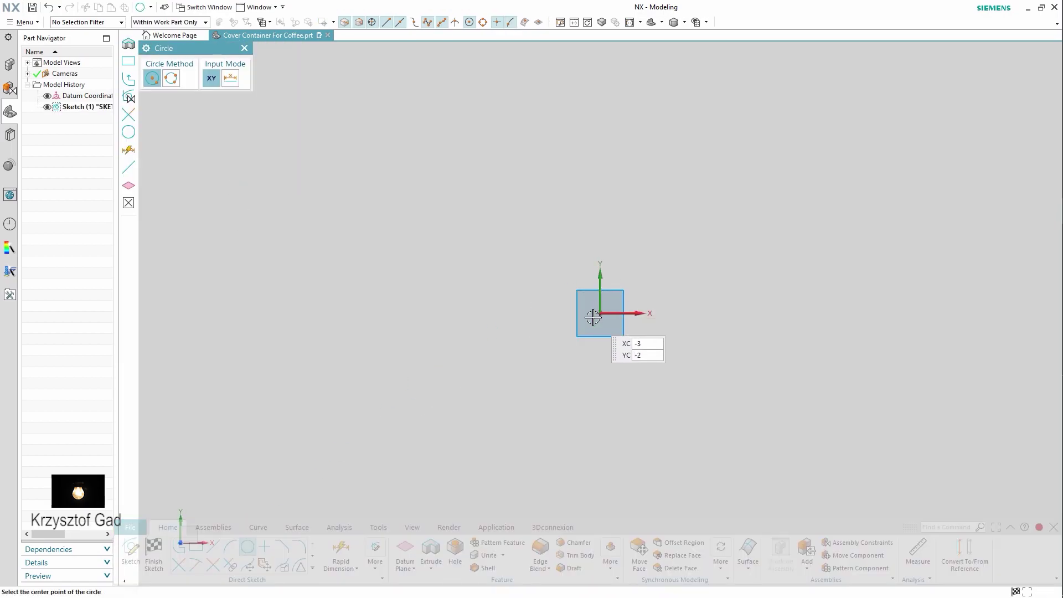
pyautogui.click(600, 313)
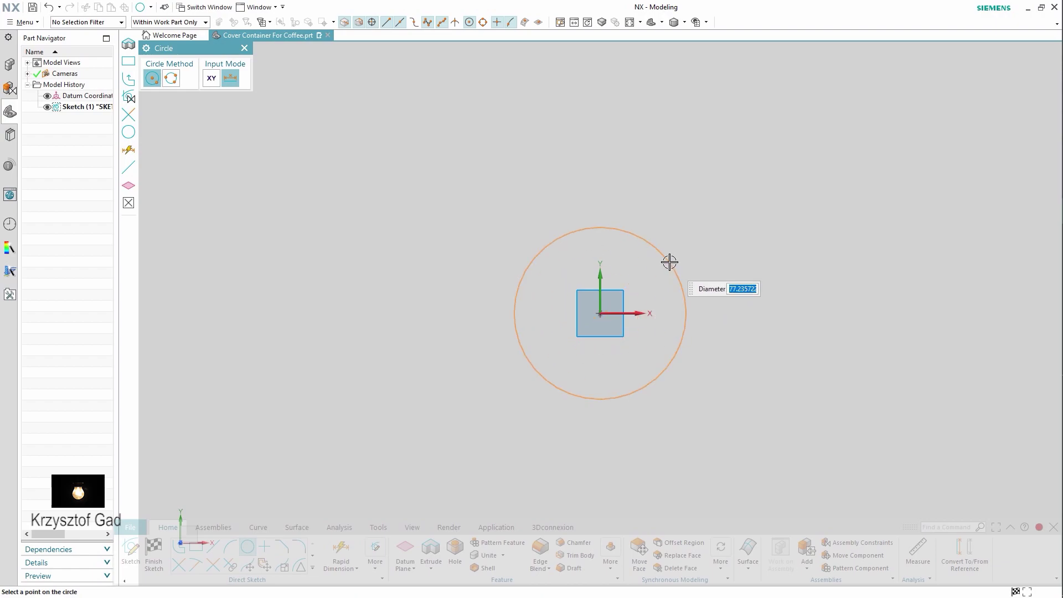
pyautogui.press('Return')
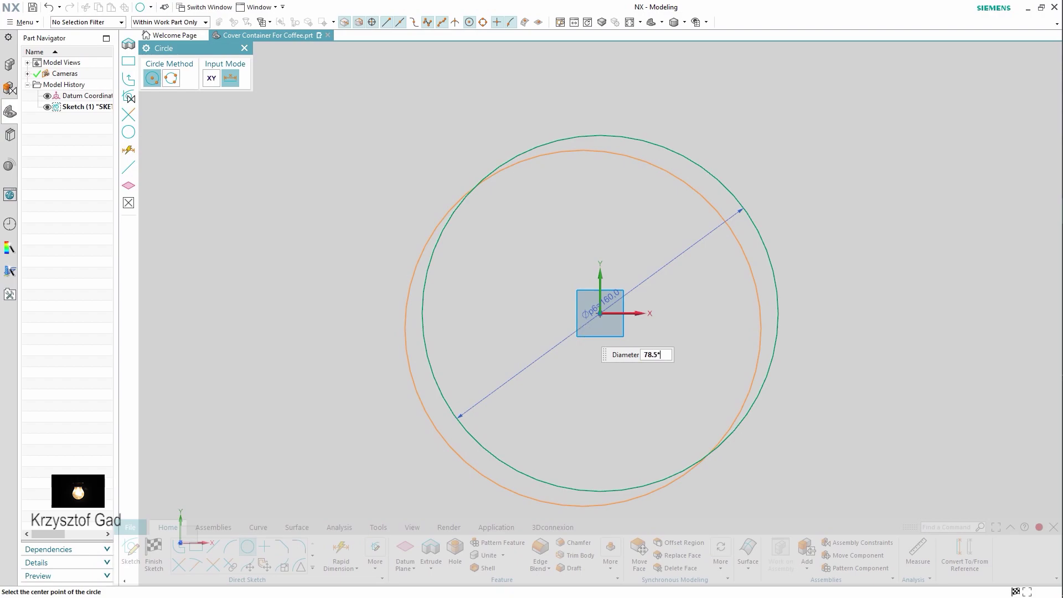
# Add concentric 157 and 154 diameter circles and move their dimensions above the circles
pyautogui.press('Tab')
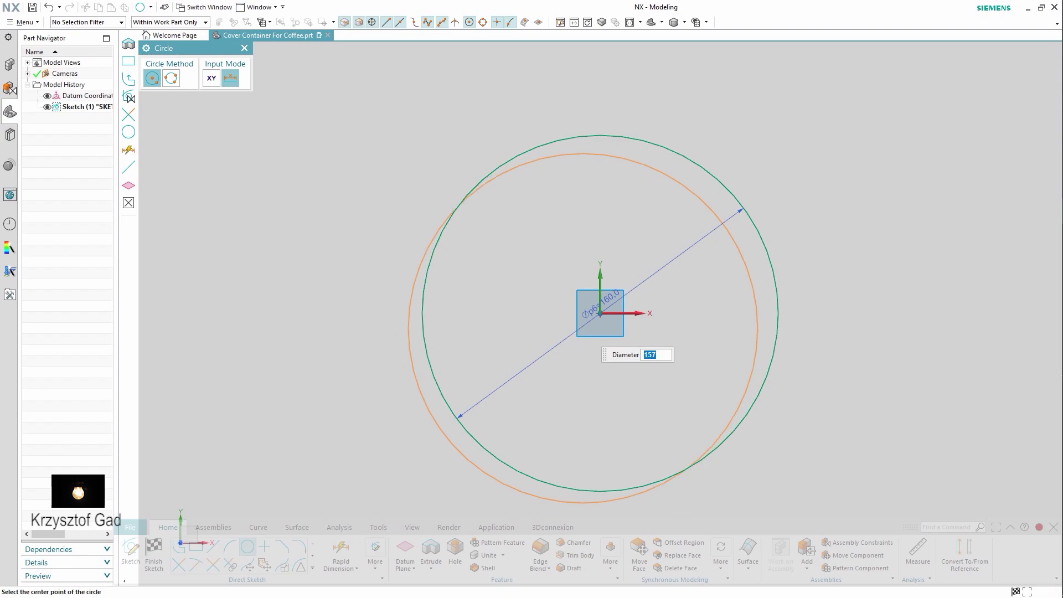
pyautogui.click(601, 314)
pyautogui.write('154')
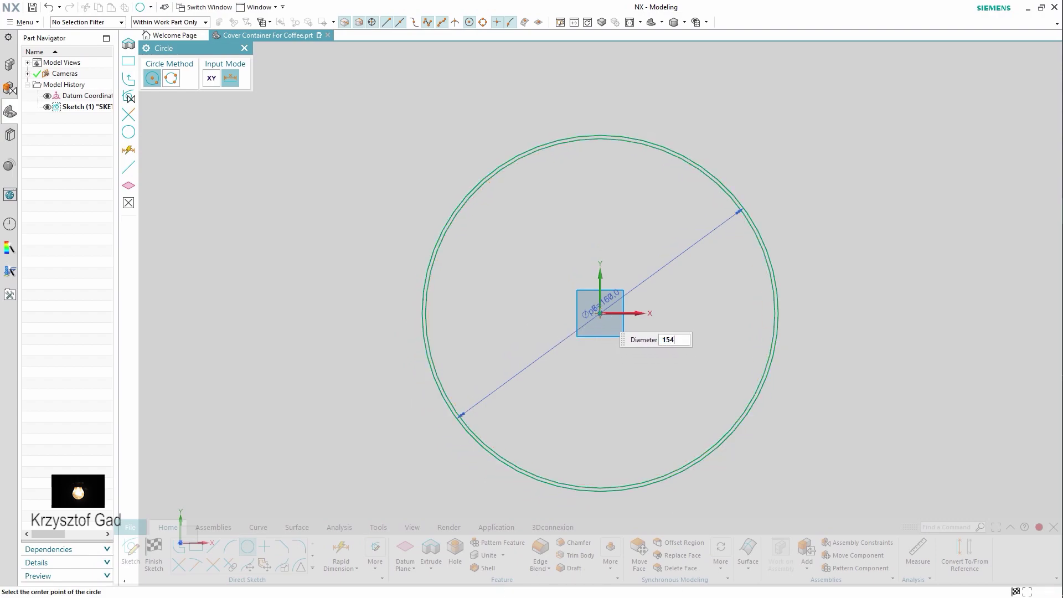
pyautogui.press('Tab')
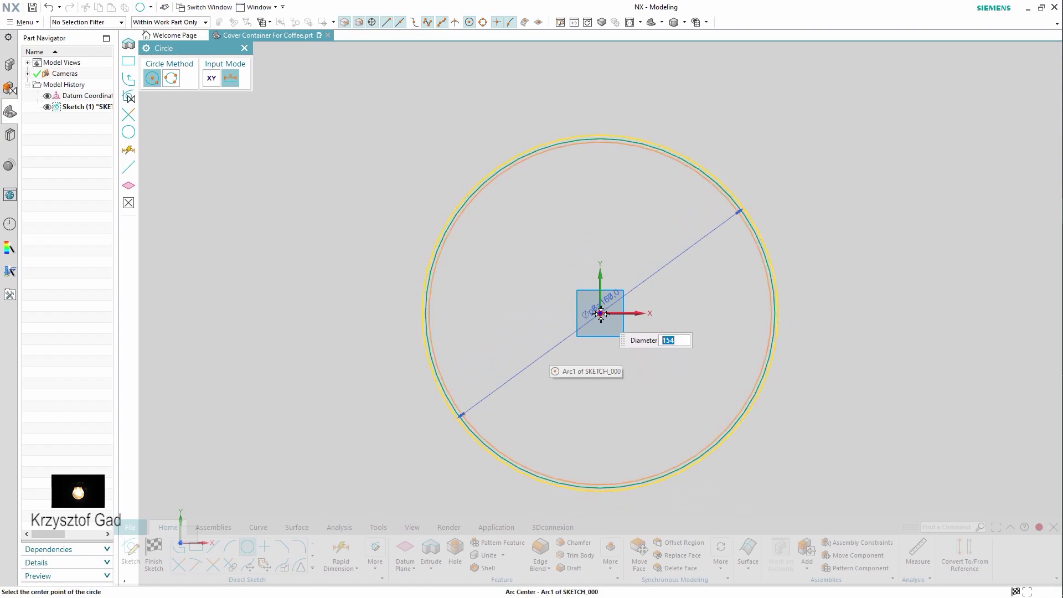
pyautogui.click(601, 314)
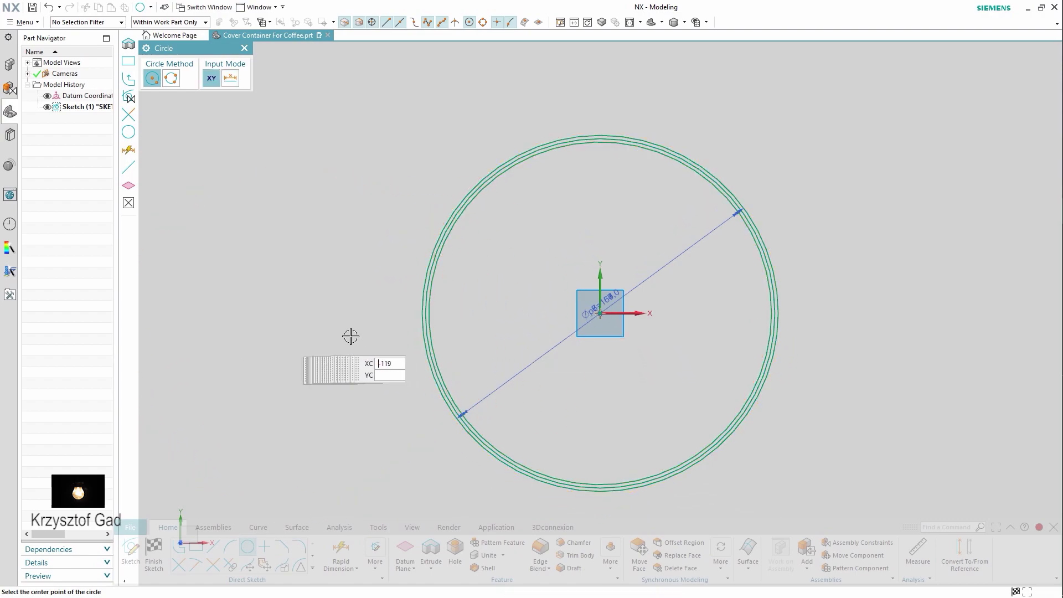
pyautogui.press('Escape')
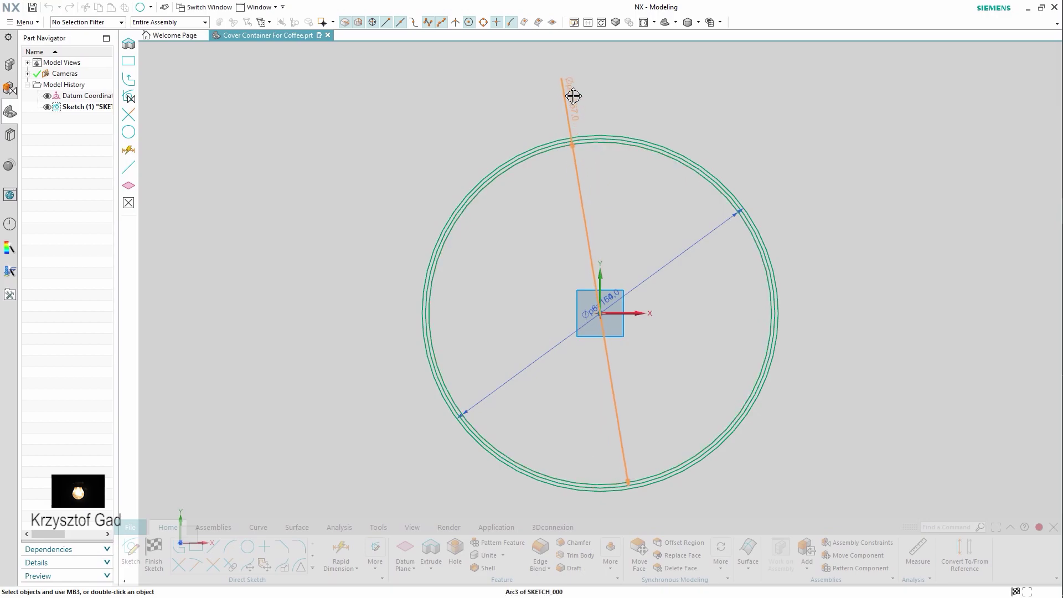
pyautogui.moveTo(720, 220); pyautogui.dragTo(598, 100)
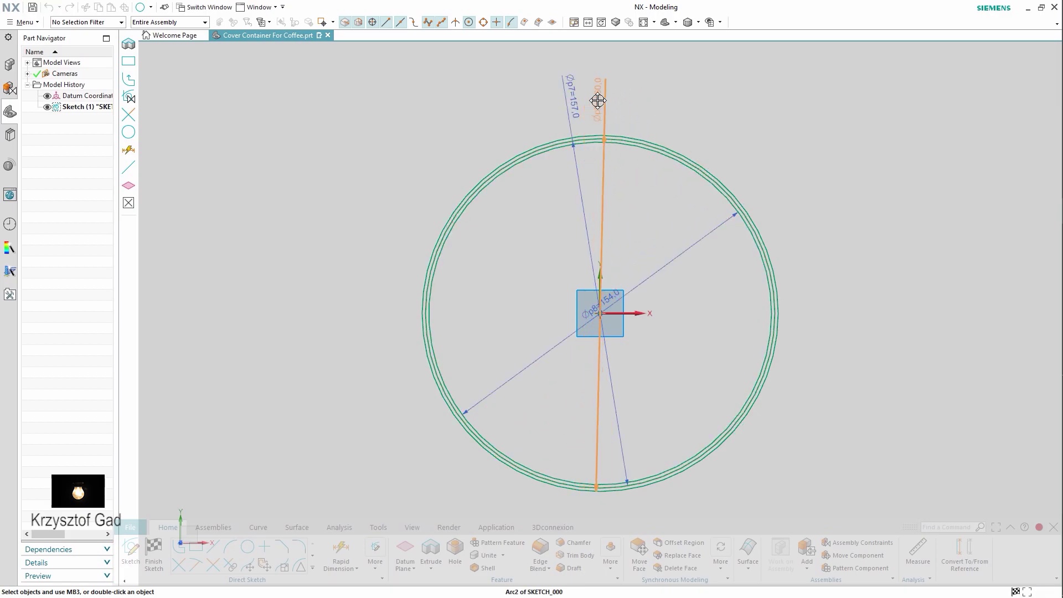
pyautogui.moveTo(709, 231)
pyautogui.mouseDown()
pyautogui.moveTo(635, 106)
pyautogui.moveTo(528, 116)
pyautogui.mouseUp()
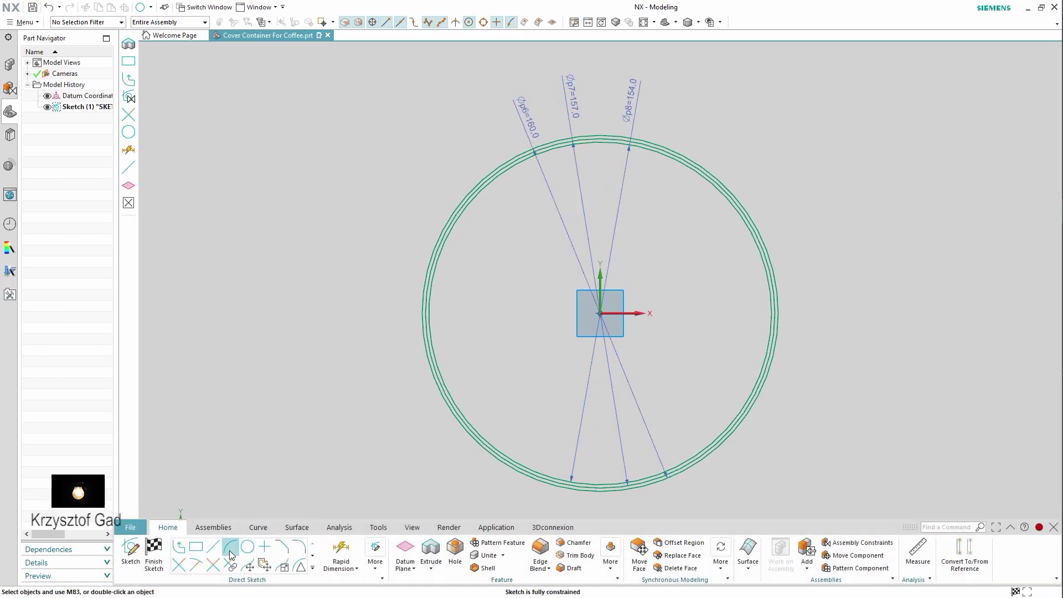
# Draw three lines from the common centre out past the outer circle toward the upper right
pyautogui.click(217, 550)
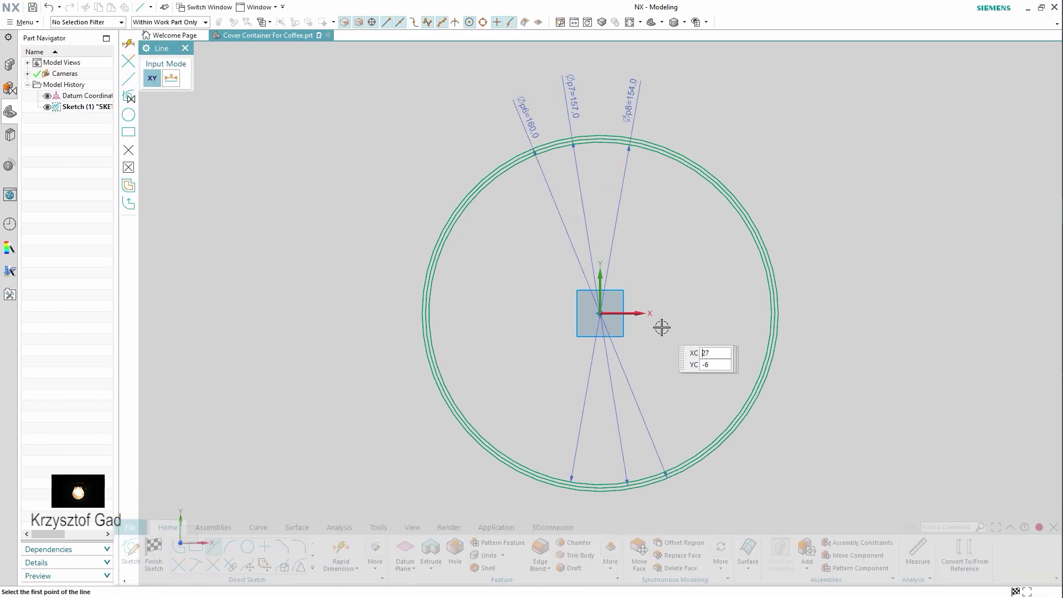
pyautogui.click(598, 313)
pyautogui.click(784, 184)
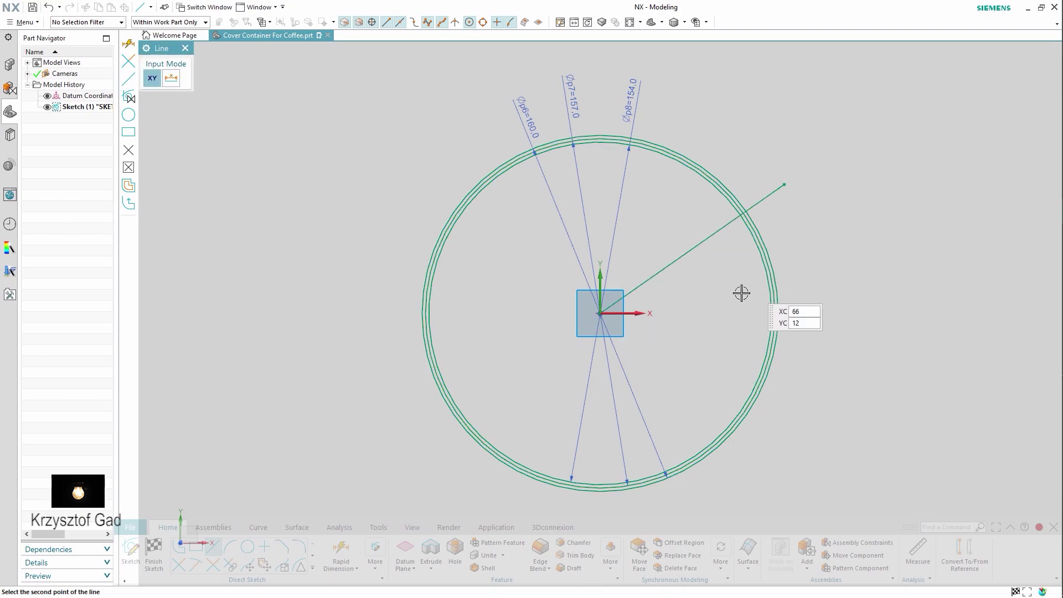
pyautogui.click(600, 313)
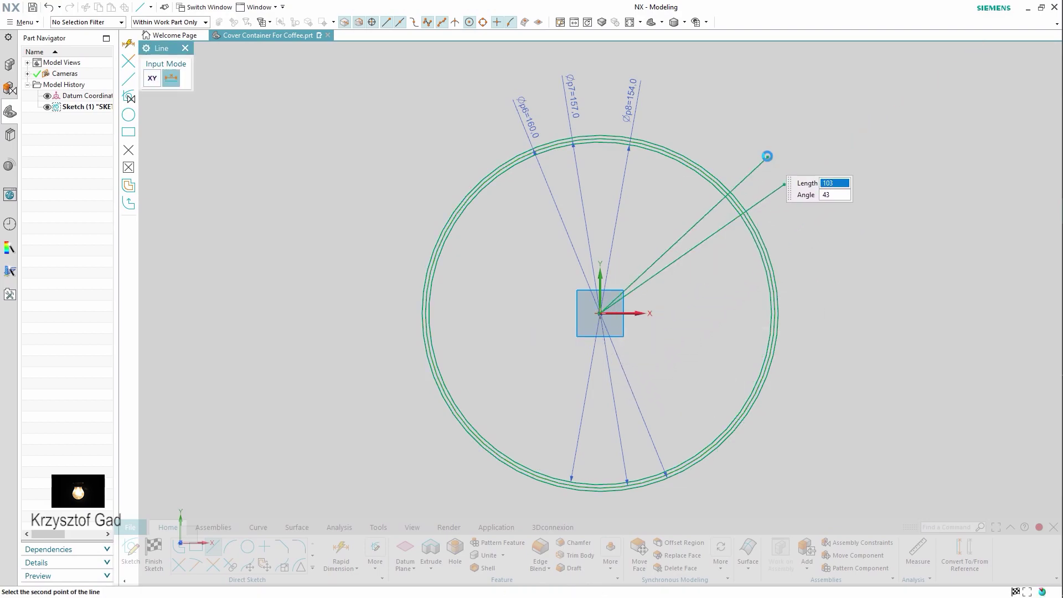
pyautogui.click(767, 156)
pyautogui.click(600, 314)
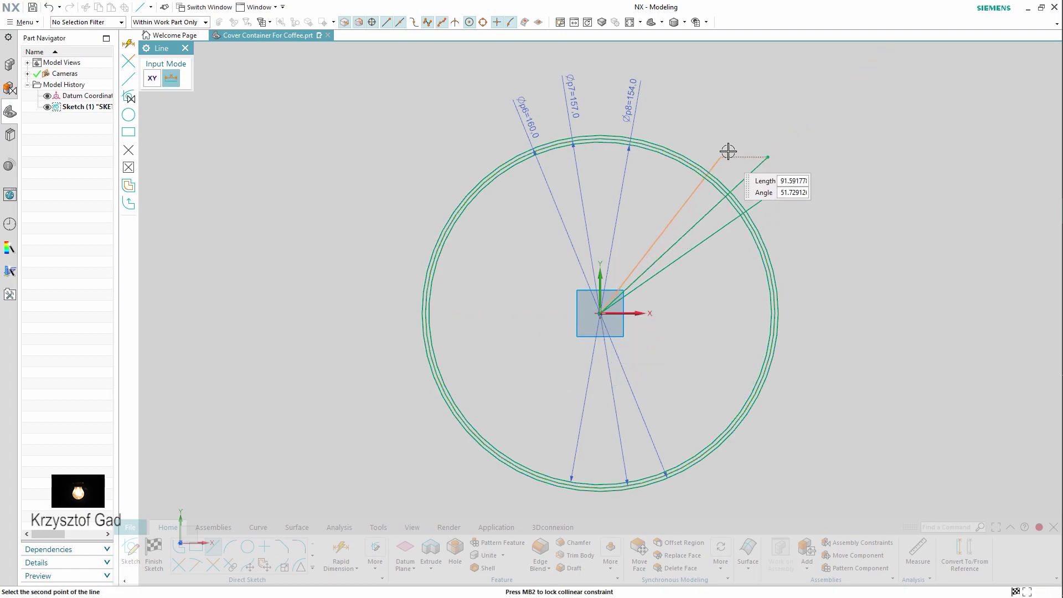
pyautogui.click(737, 132)
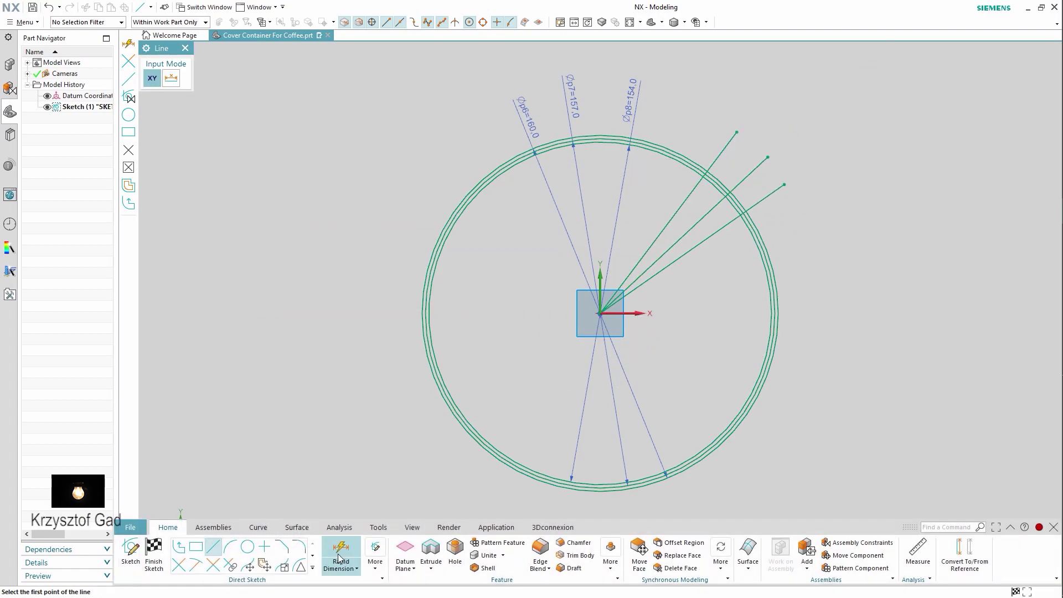
pyautogui.click(340, 558)
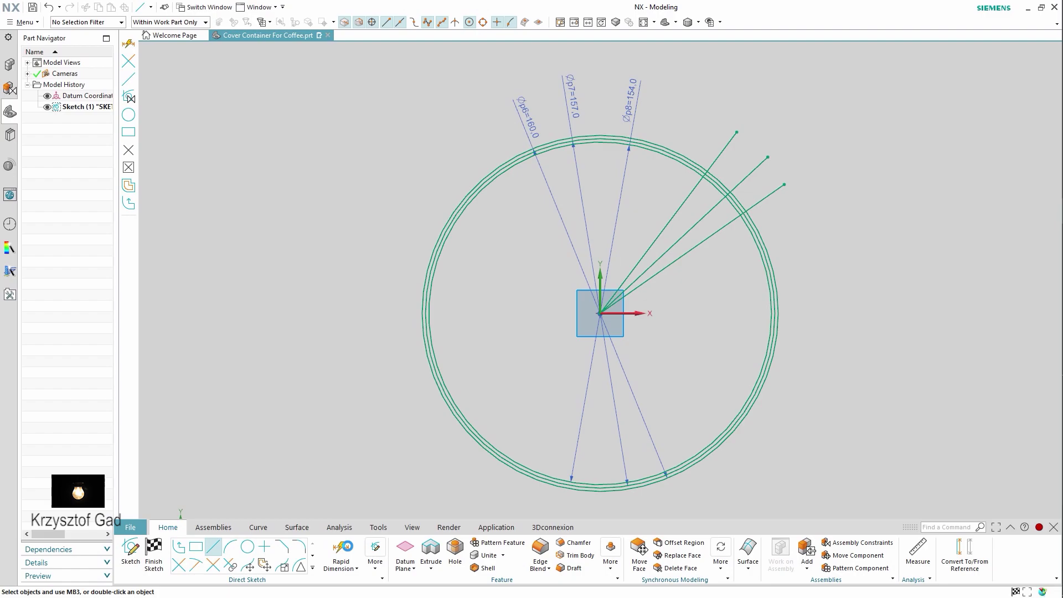
# Fix the middle radial line at 33° from the horizontal axis and swing the free line lower
pyautogui.click(266, 193)
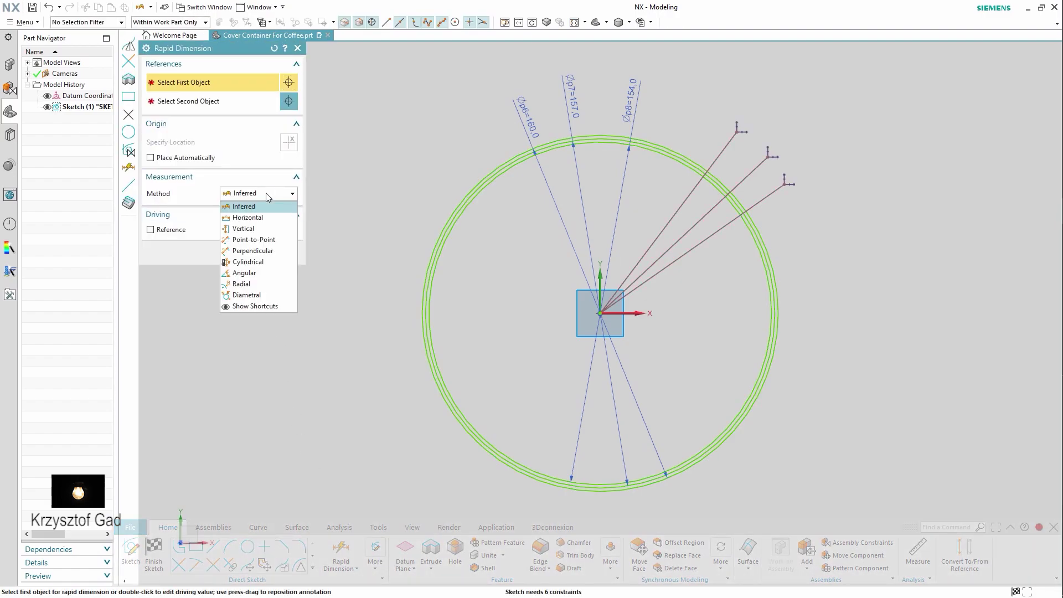
pyautogui.click(244, 273)
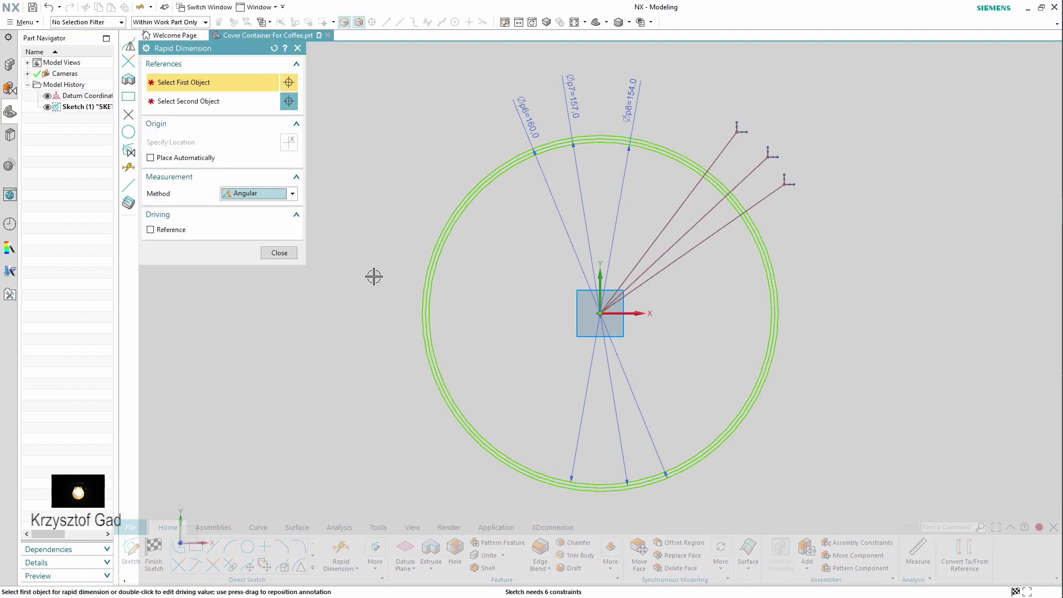
pyautogui.click(670, 246)
pyautogui.click(637, 313)
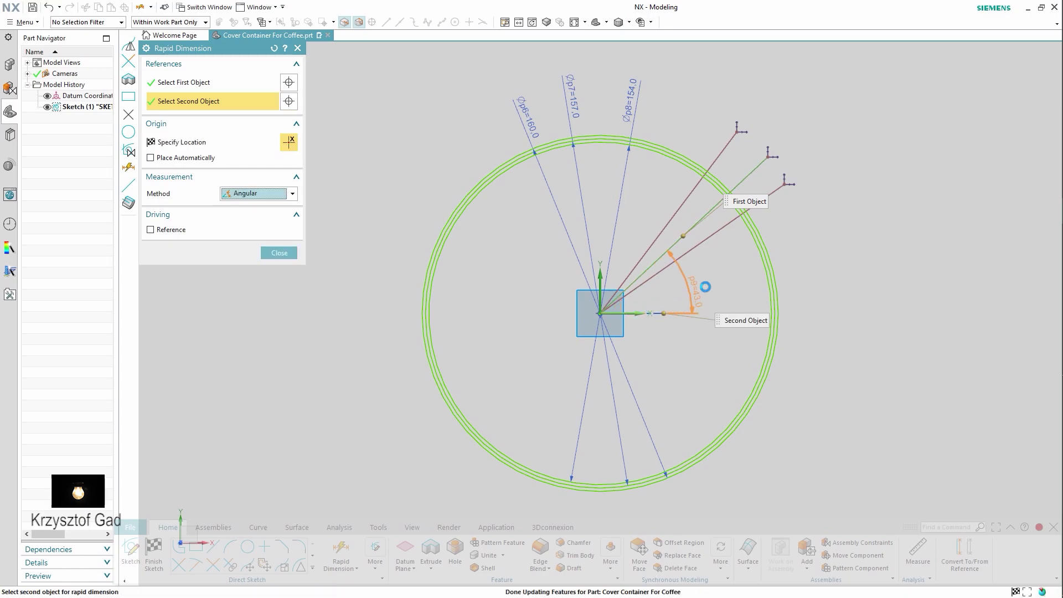
pyautogui.click(866, 214)
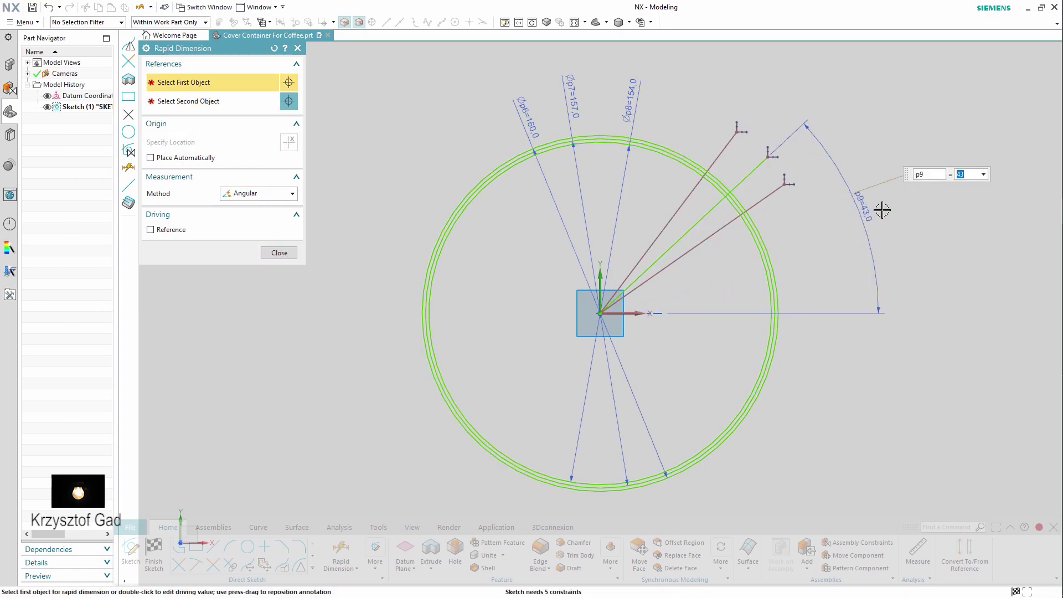
pyautogui.write('33')
pyautogui.press('Return')
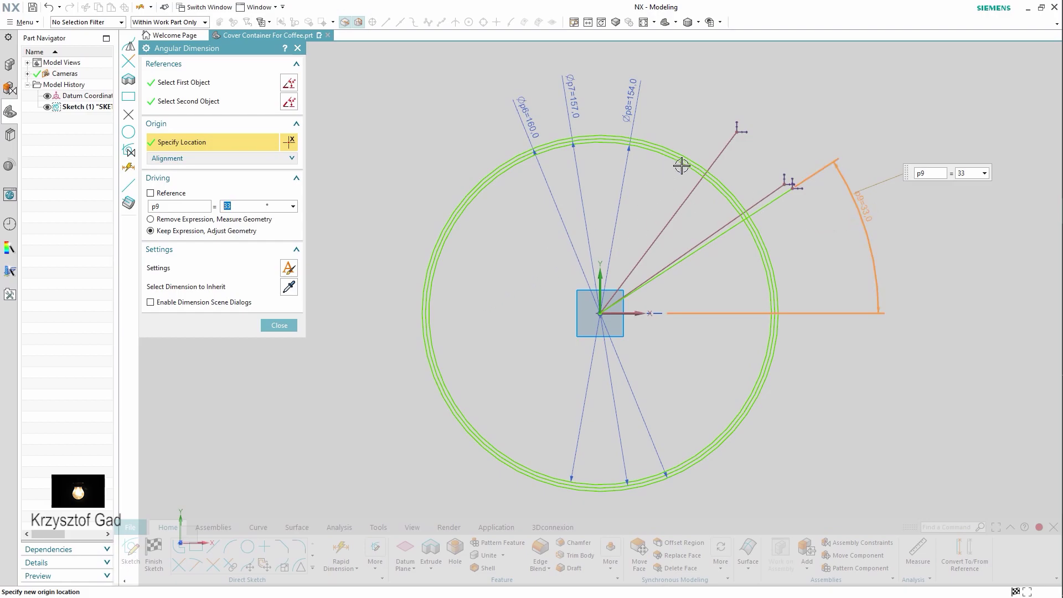
pyautogui.click(288, 327)
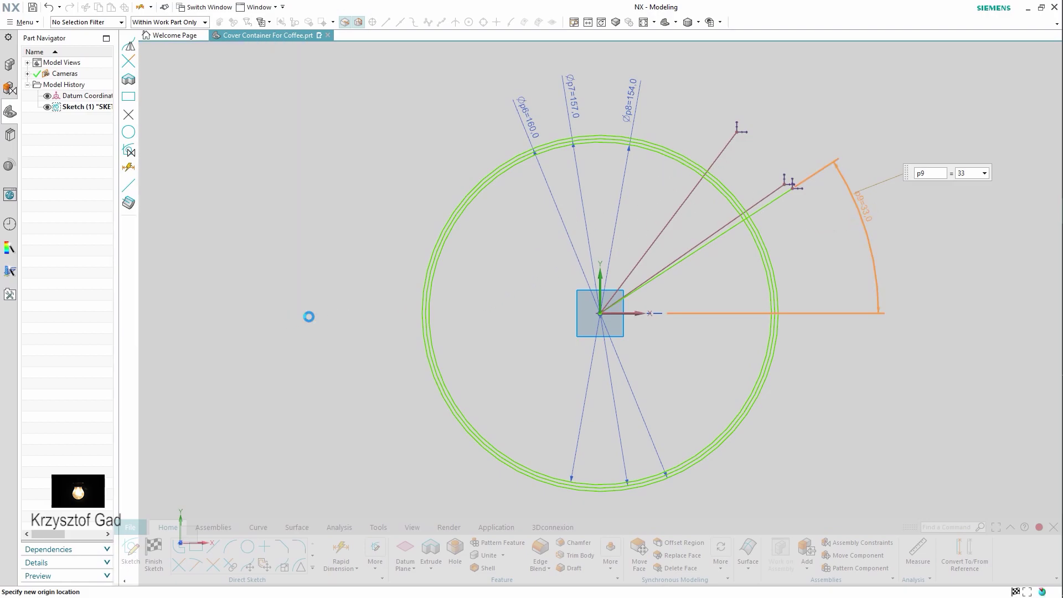
pyautogui.moveTo(728, 140); pyautogui.dragTo(796, 217)
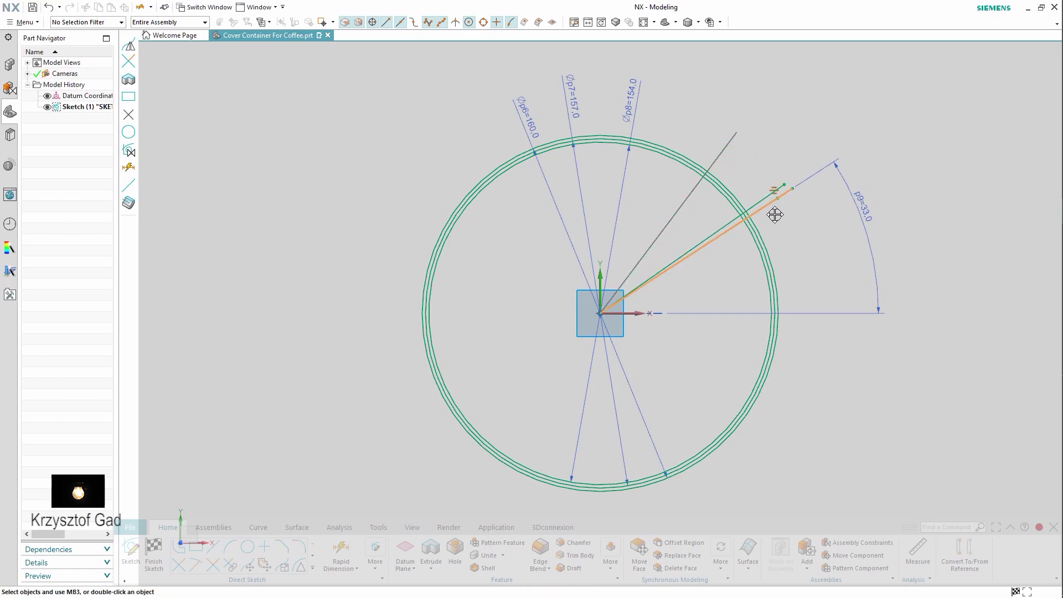
# Add angular dimensions p10 = 1° and p11 = 2° between the adjacent radial lines
pyautogui.click(341, 551)
pyautogui.click(716, 255)
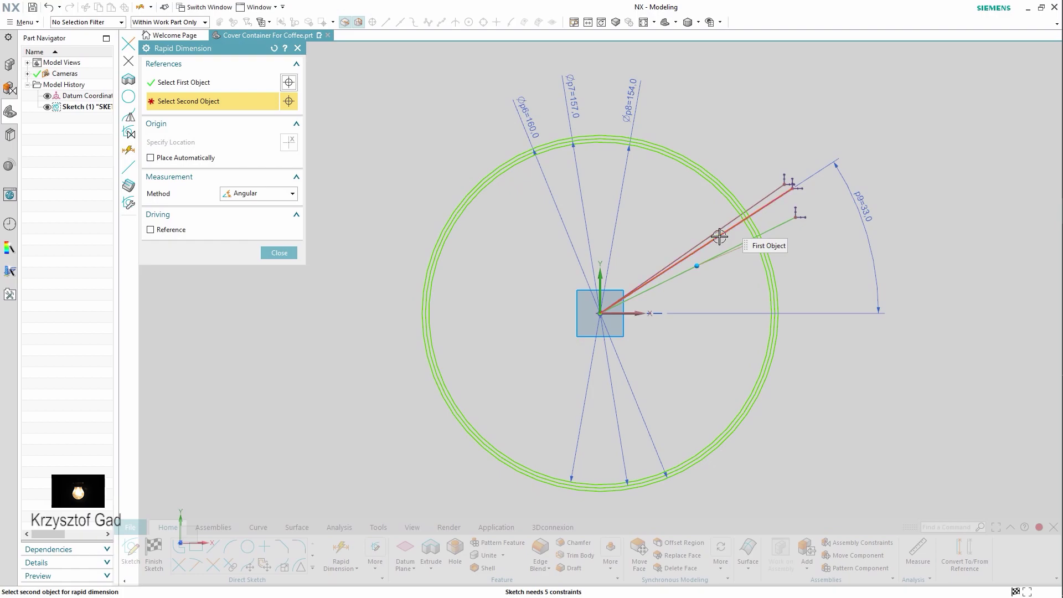
pyautogui.click(717, 233)
pyautogui.click(817, 195)
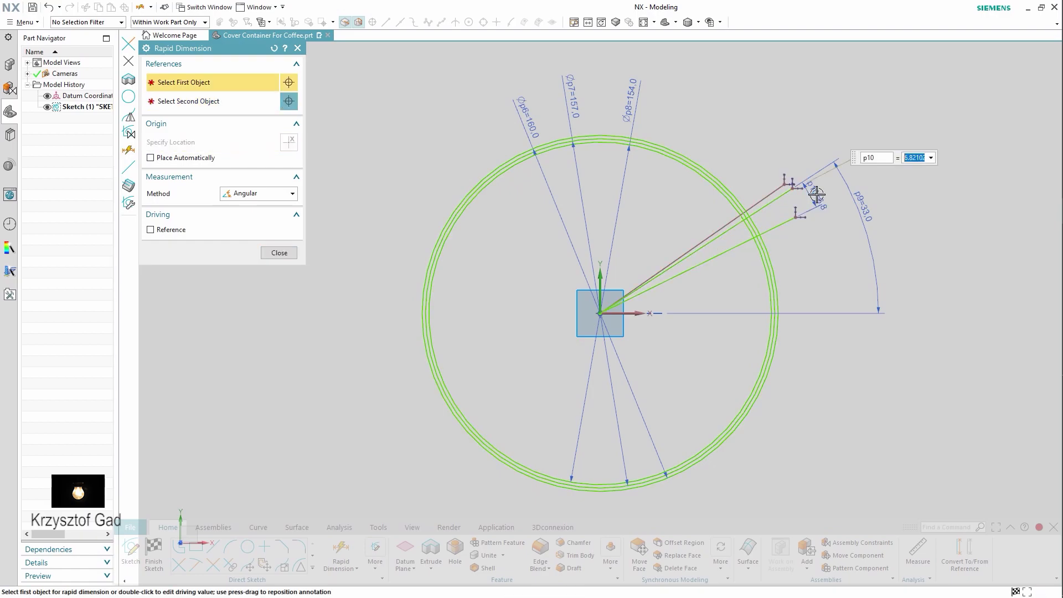
pyautogui.write('1')
pyautogui.press('Return')
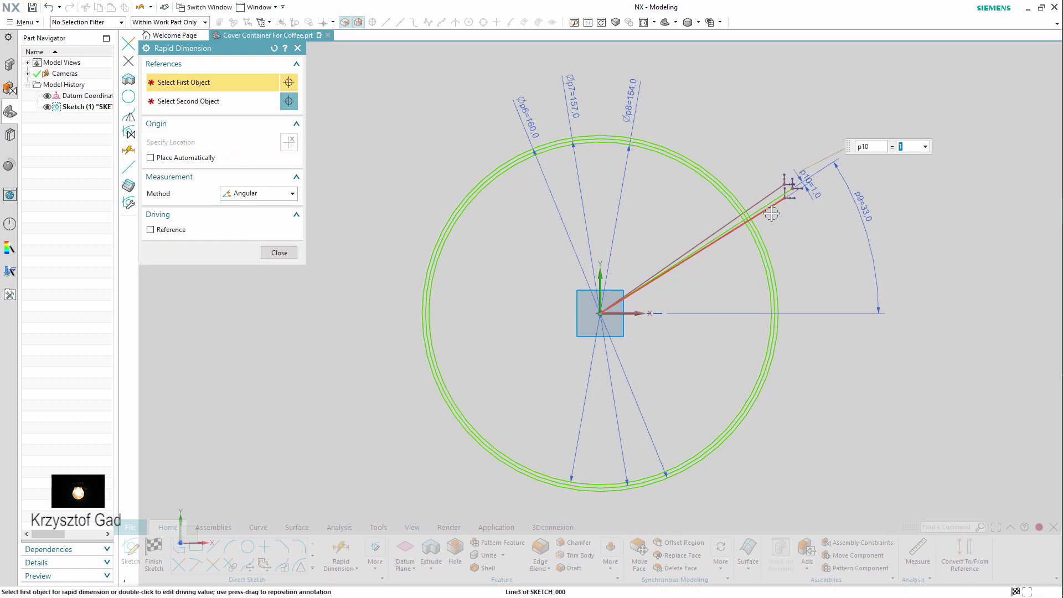
pyautogui.click(772, 213)
pyautogui.click(761, 215)
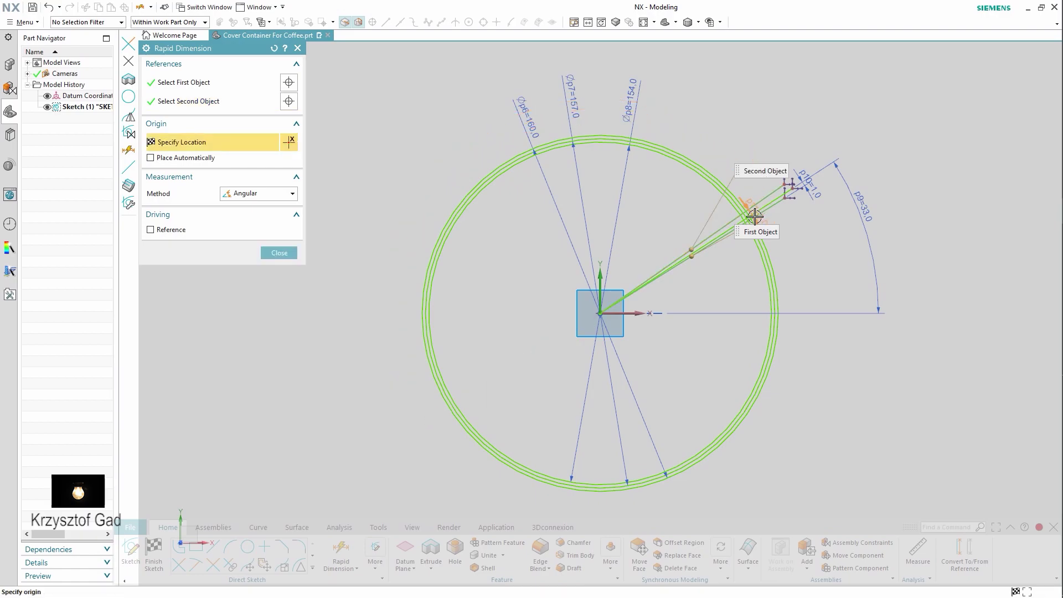
pyautogui.click(728, 228)
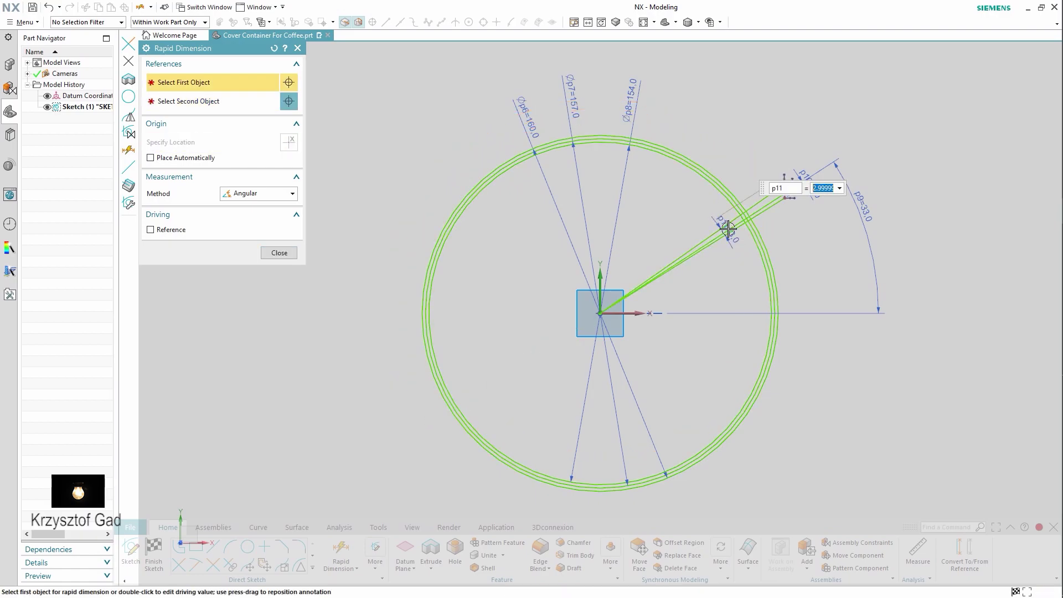
pyautogui.write('2')
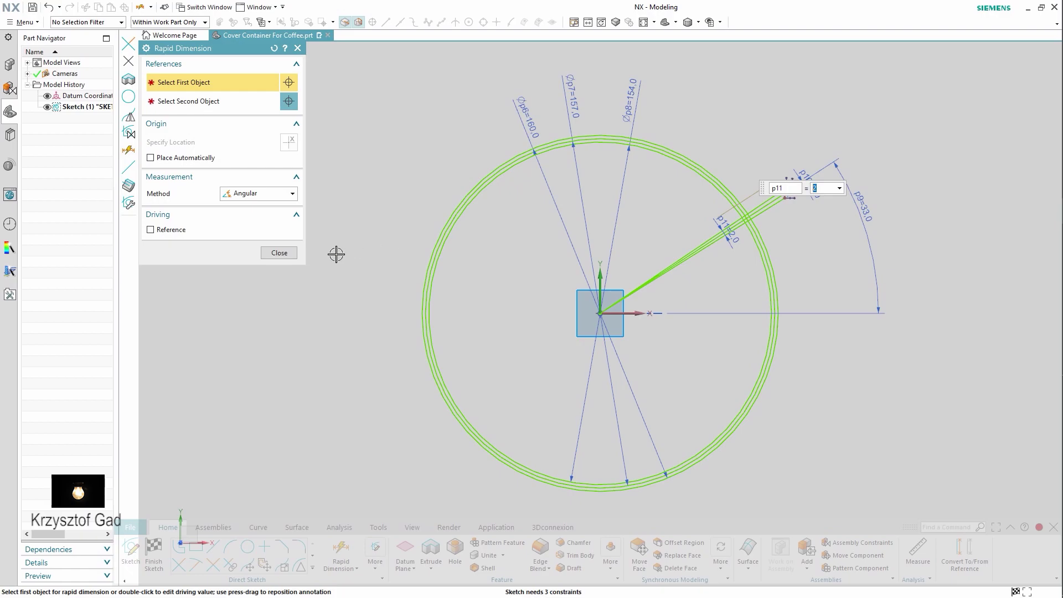
pyautogui.click(274, 253)
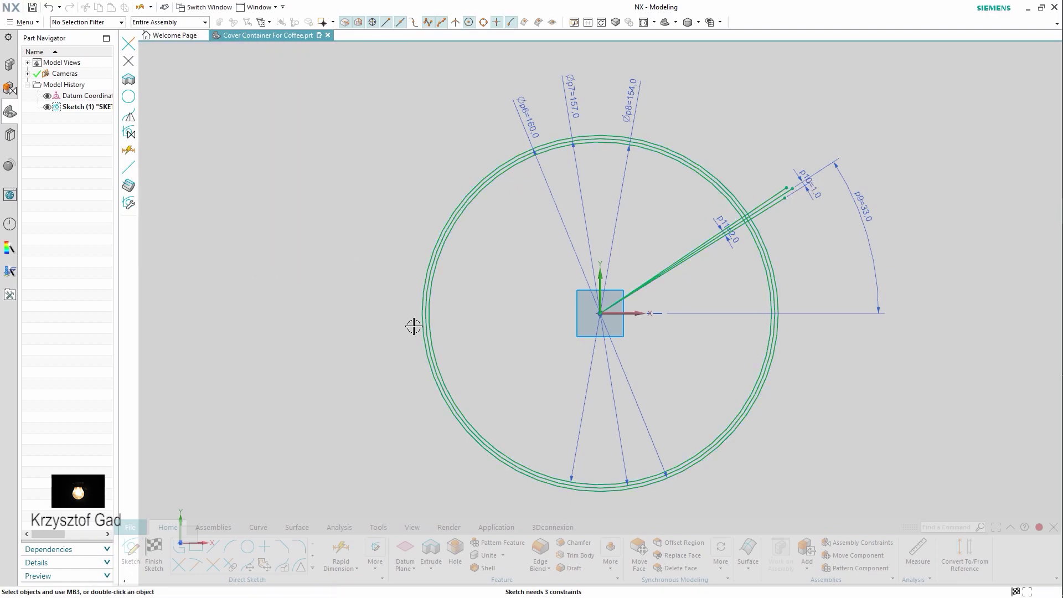
# Mirror Curve the three radial lines about the horizontal X axis
pyautogui.click(313, 568)
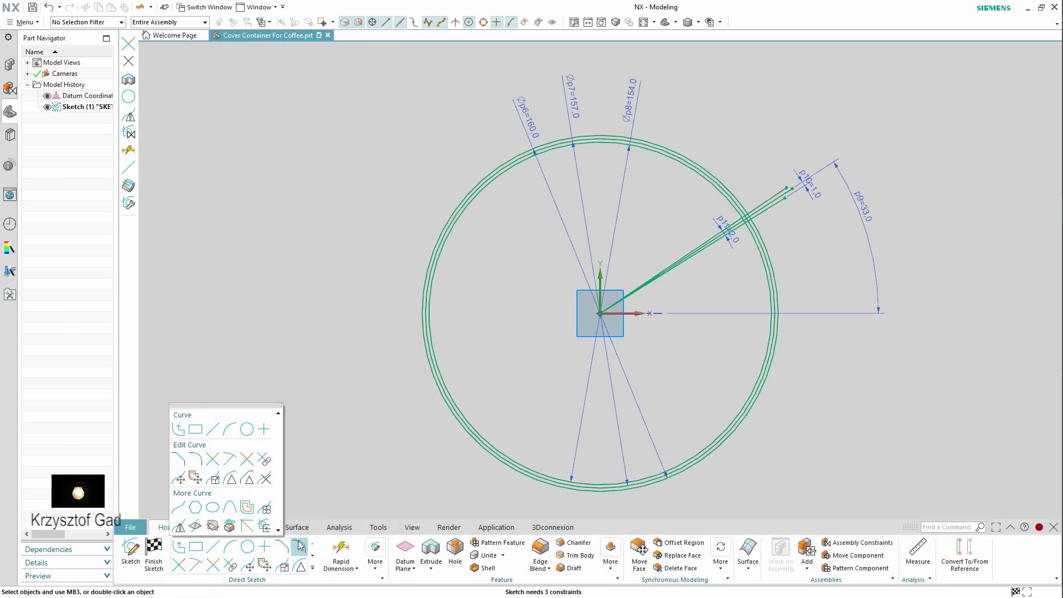
pyautogui.click(192, 529)
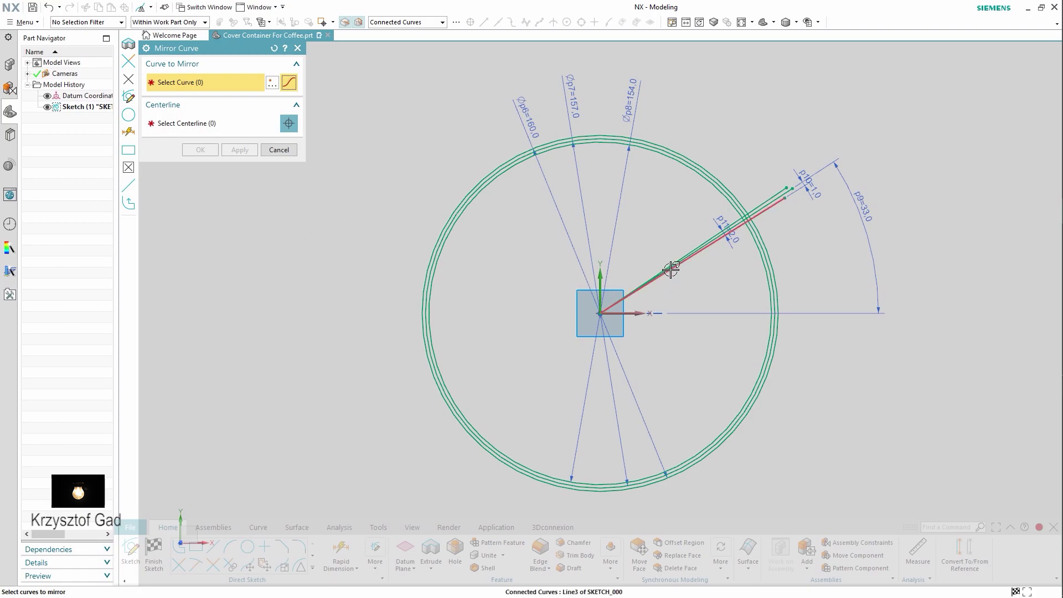
pyautogui.click(671, 265)
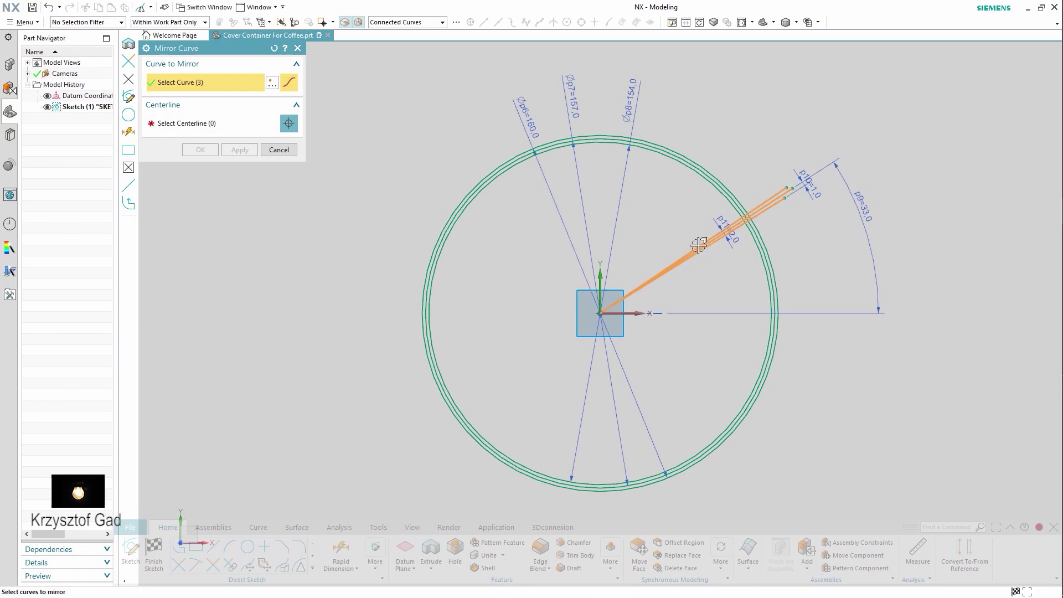
pyautogui.click(231, 128)
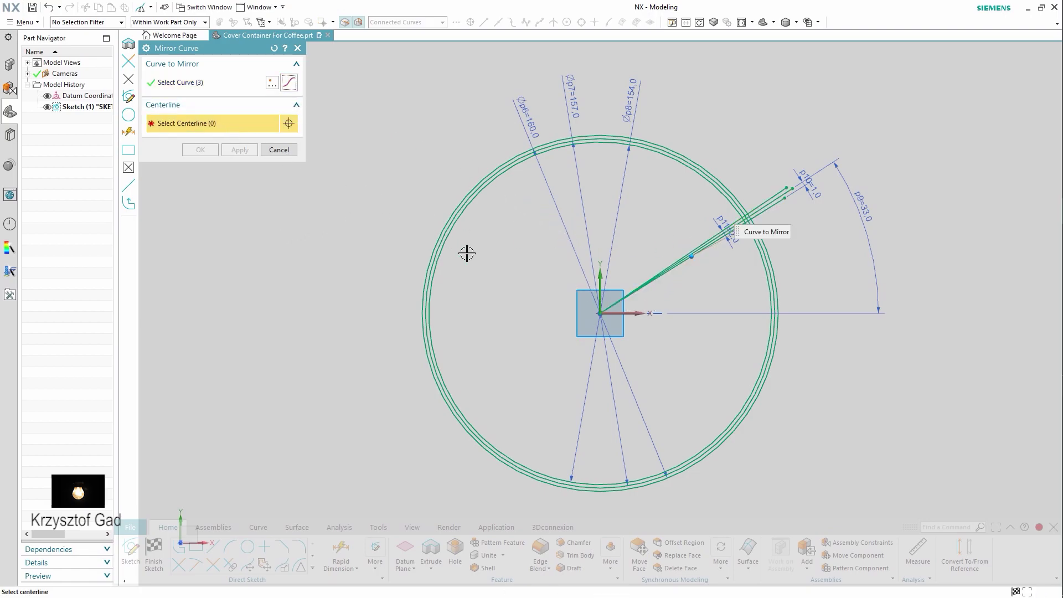
pyautogui.click(637, 312)
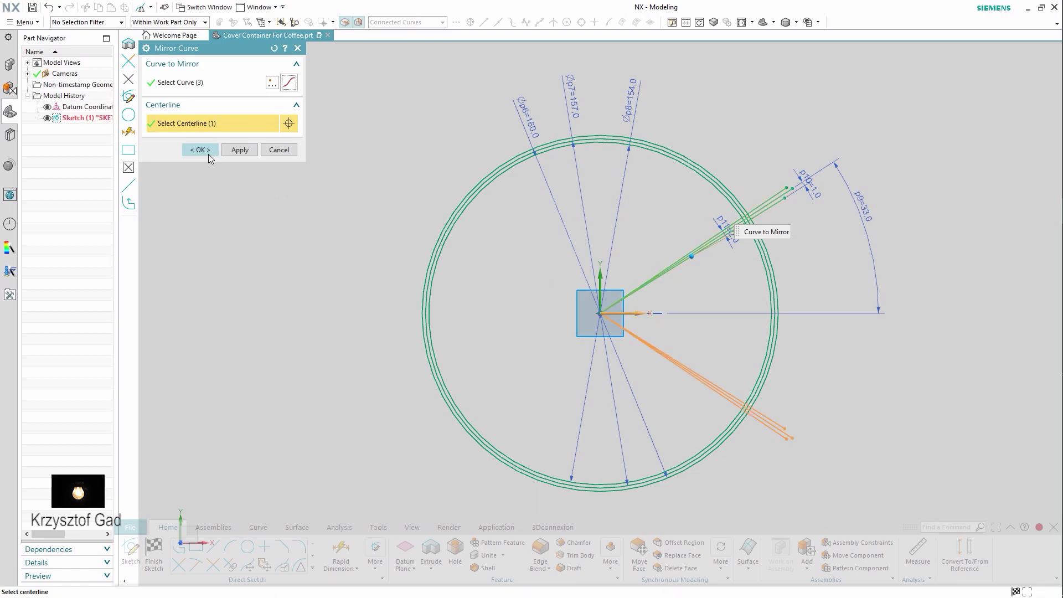
pyautogui.click(209, 154)
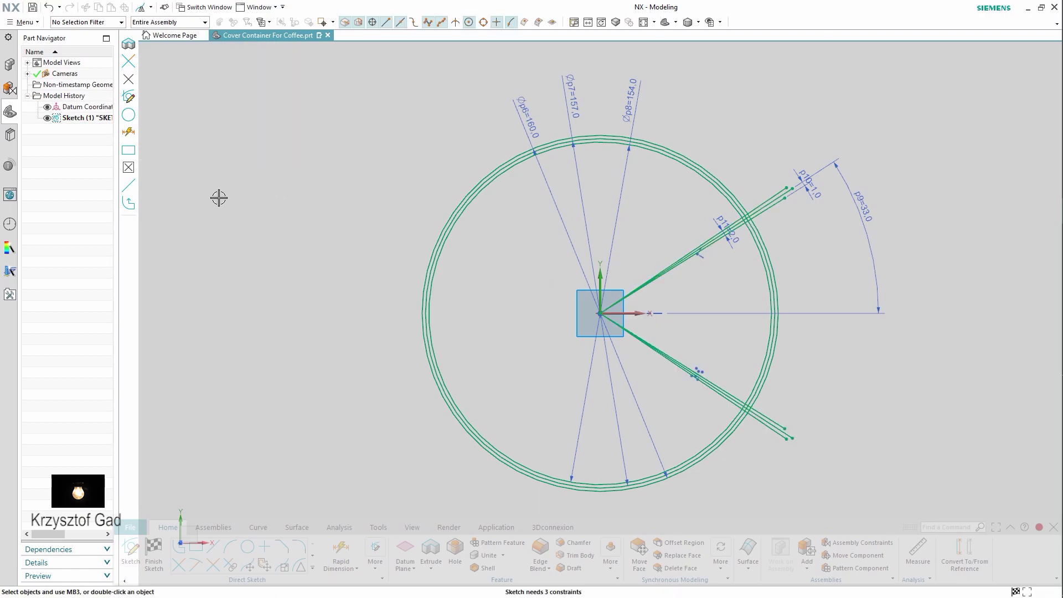
# Quick Trim the crossing line ends and arc segments around the tab outline
pyautogui.click(183, 567)
pyautogui.moveTo(760, 442); pyautogui.dragTo(788, 379)
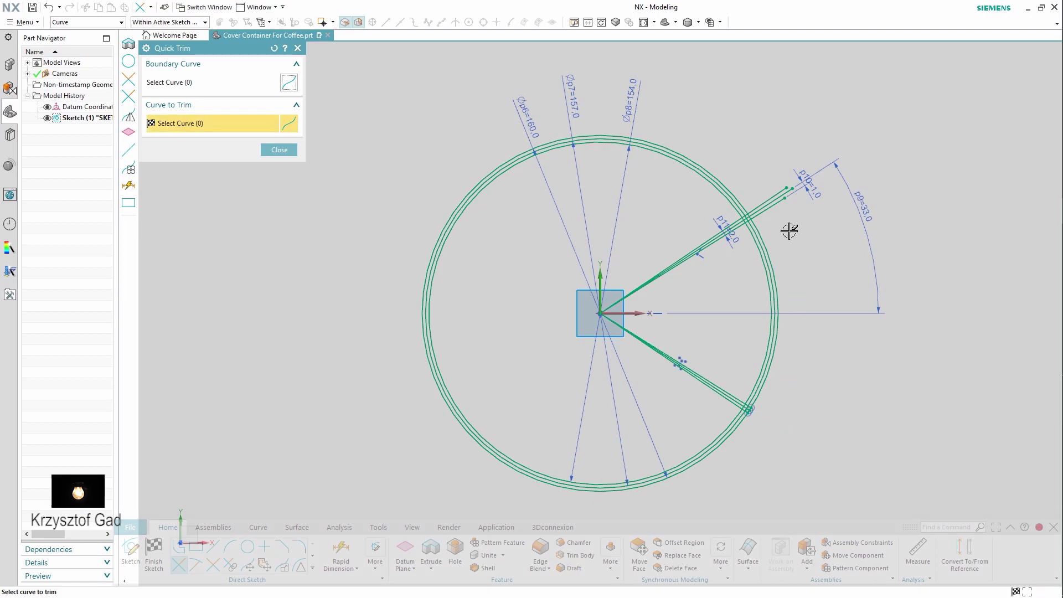
pyautogui.scroll(2, 767, 227)
pyautogui.scroll(2, 731, 238)
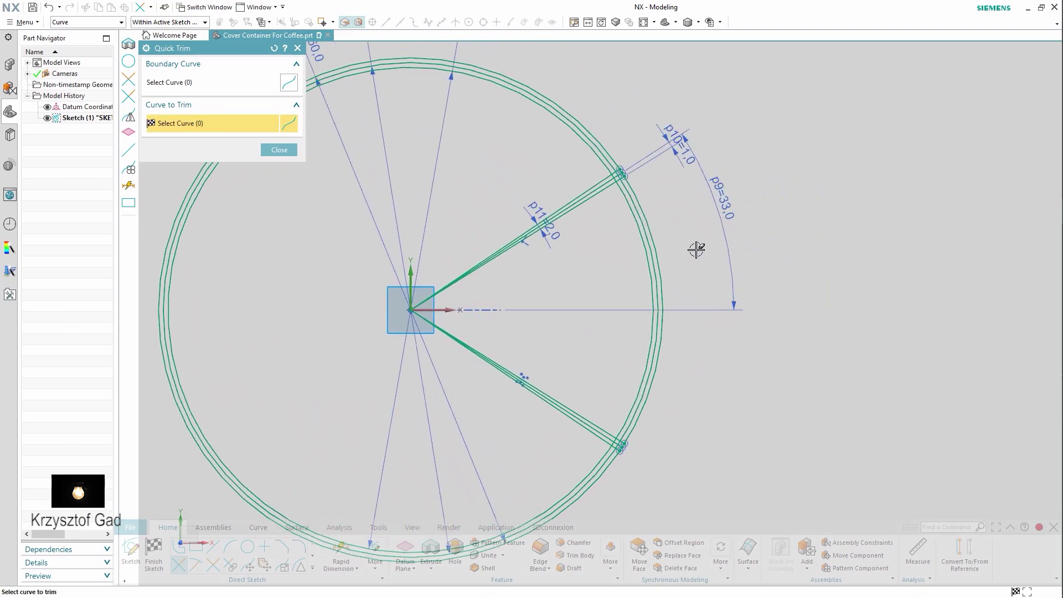
pyautogui.scroll(1, 676, 238)
pyautogui.click(653, 226)
pyautogui.moveTo(560, 156); pyautogui.dragTo(544, 364)
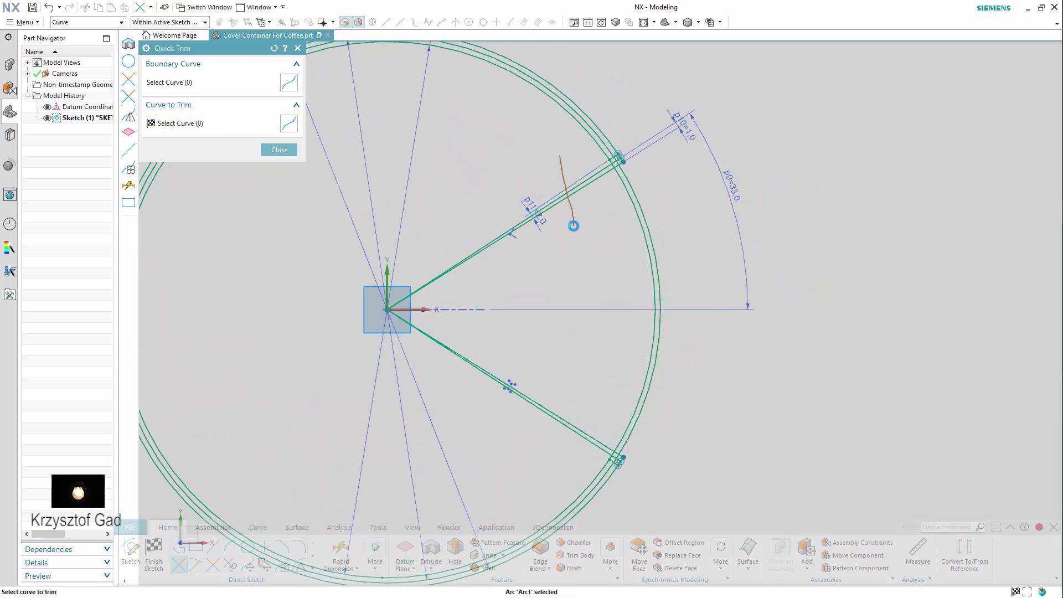
pyautogui.scroll(1, 549, 376)
pyautogui.scroll(1, 545, 373)
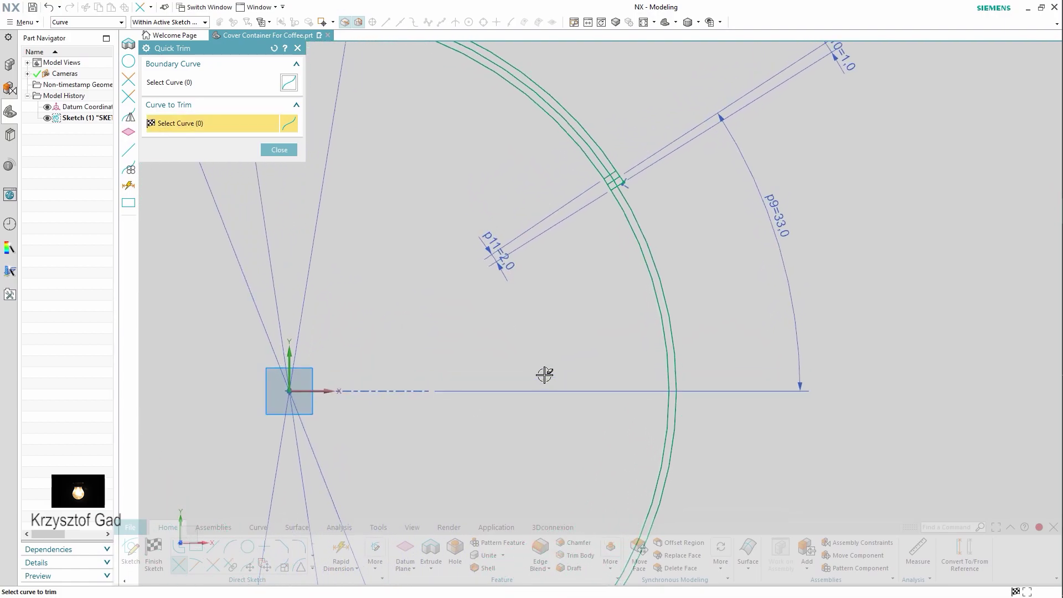
pyautogui.scroll(3, 575, 361)
pyautogui.scroll(3, 623, 350)
pyautogui.scroll(2, 665, 333)
pyautogui.scroll(1, 713, 315)
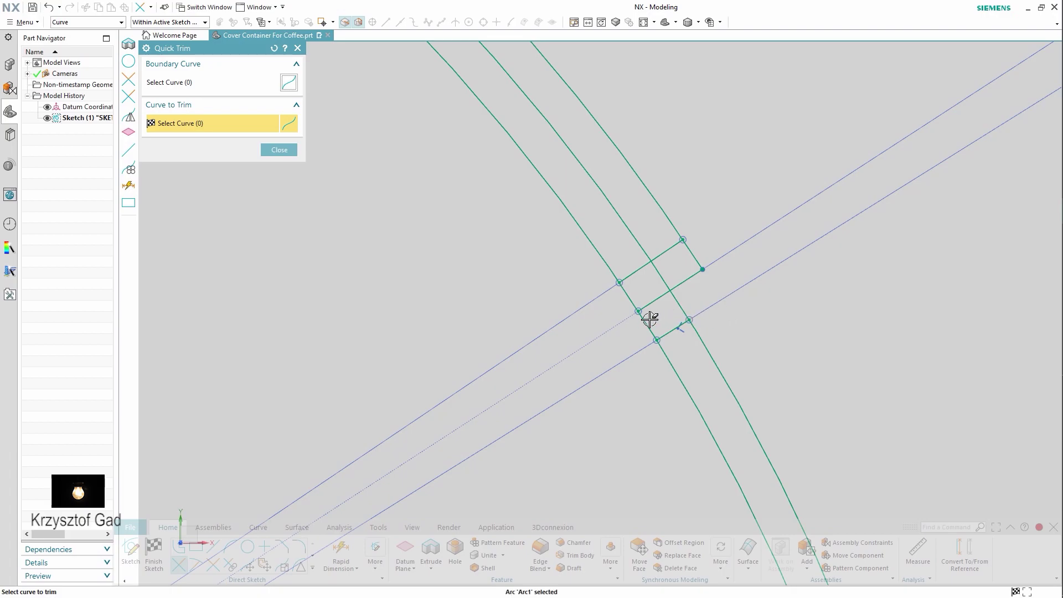
pyautogui.click(594, 251)
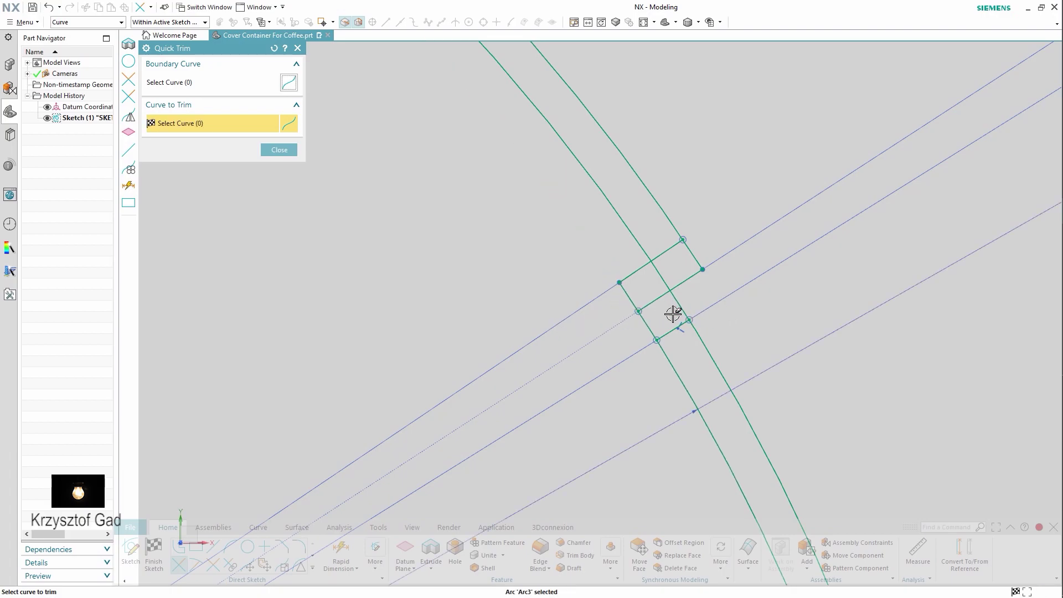
pyautogui.click(654, 298)
pyautogui.click(659, 273)
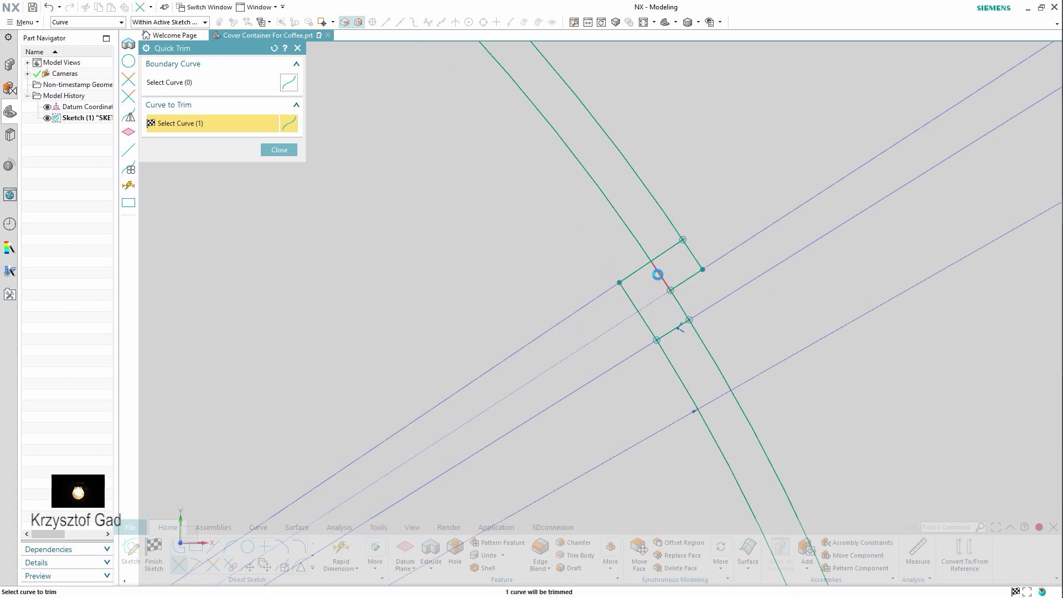
pyautogui.click(678, 375)
pyautogui.click(711, 355)
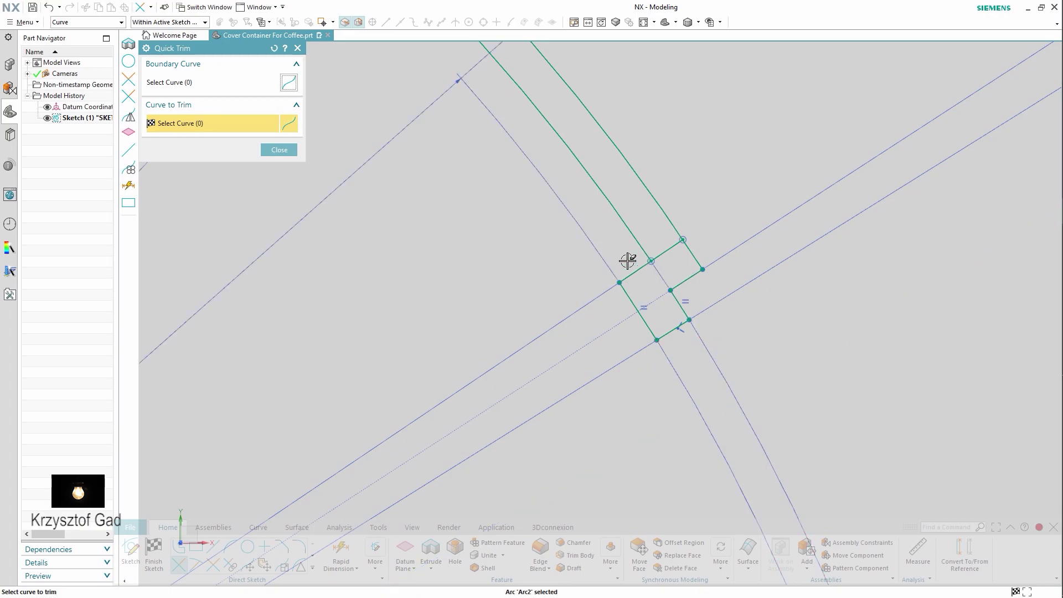
# Trim the remaining short lines and leftover segments at the split gap
pyautogui.scroll(-3, 576, 297)
pyautogui.scroll(-3, 577, 297)
pyautogui.scroll(3, 612, 314)
pyautogui.scroll(3, 618, 320)
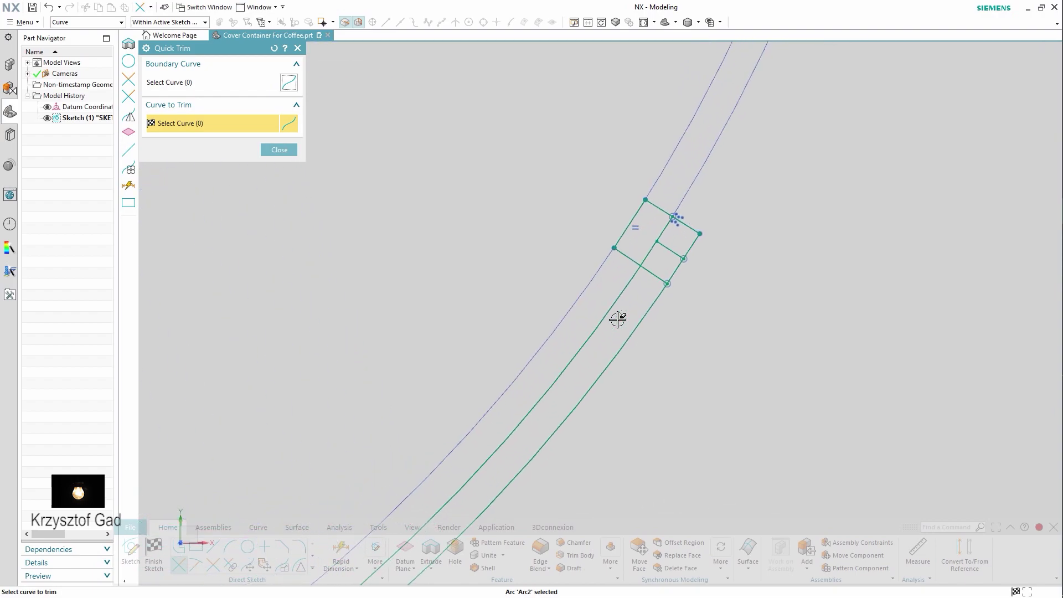
pyautogui.scroll(3, 618, 320)
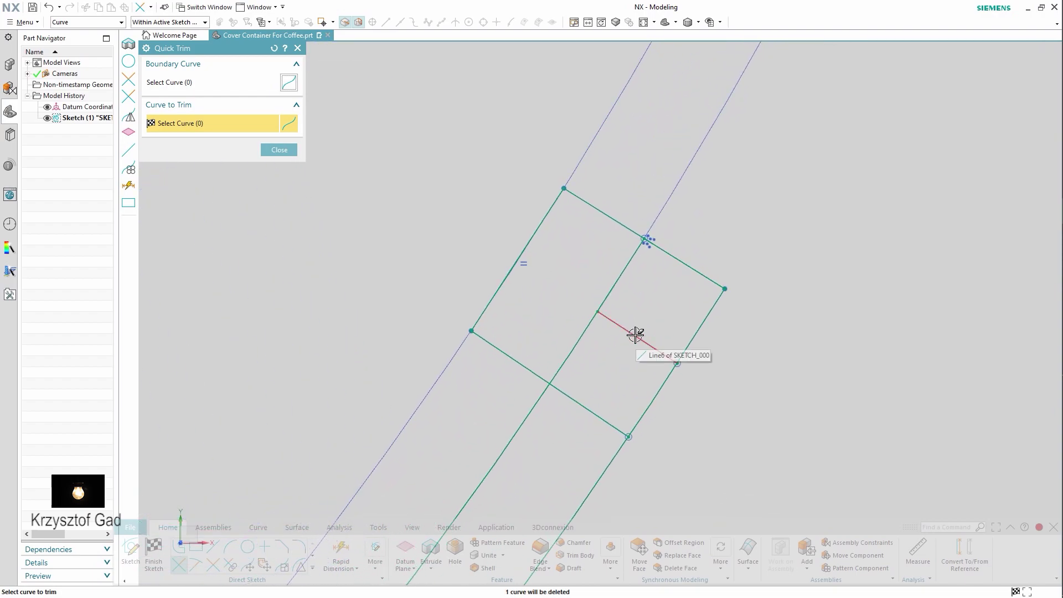
pyautogui.click(698, 327)
pyautogui.click(696, 271)
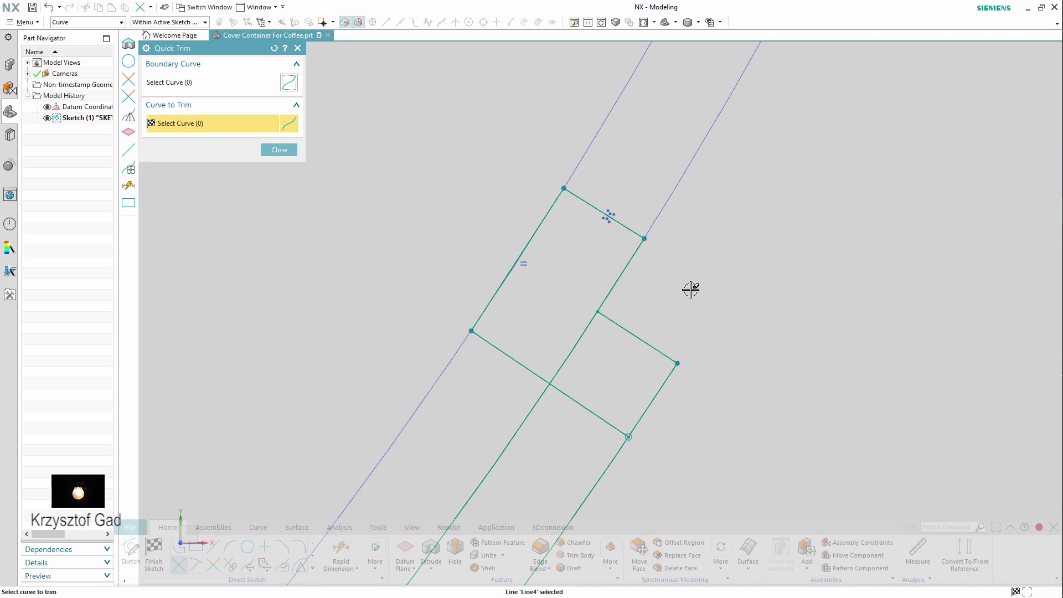
pyautogui.click(581, 338)
pyautogui.scroll(-3, 626, 391)
pyautogui.scroll(-3, 631, 392)
pyautogui.scroll(-3, 637, 380)
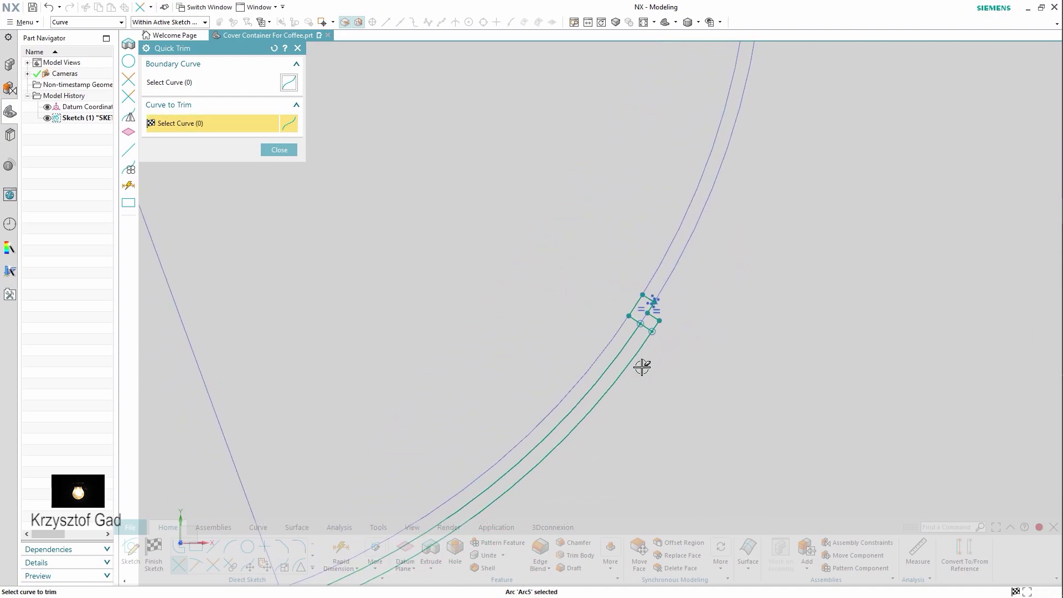
pyautogui.scroll(2, 609, 357)
pyautogui.click(579, 334)
pyautogui.scroll(-2, 604, 372)
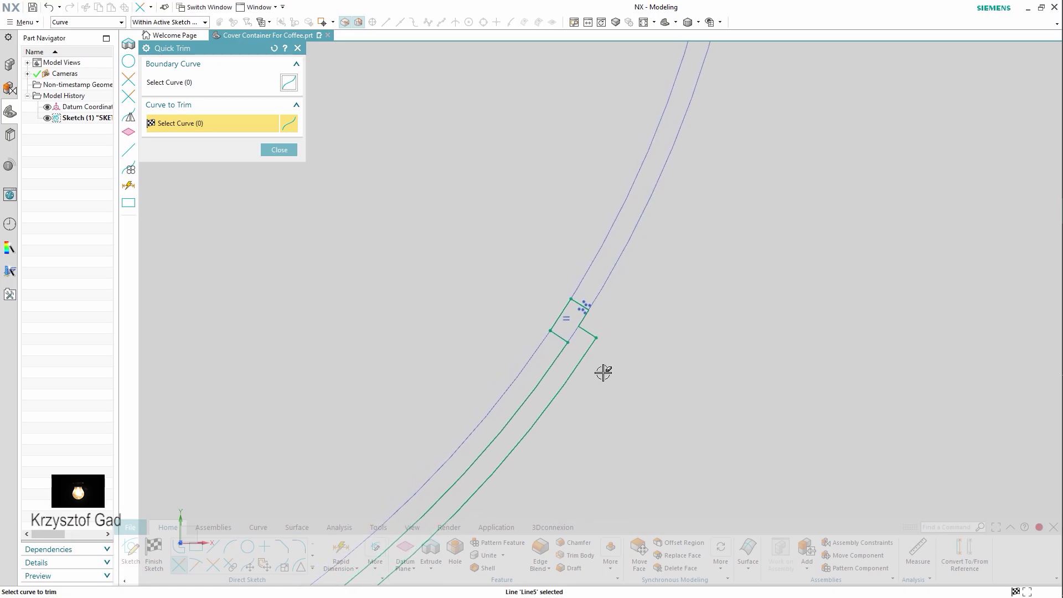
pyautogui.scroll(-3, 604, 372)
pyautogui.scroll(1, 604, 376)
pyautogui.scroll(2, 605, 375)
pyautogui.scroll(2, 610, 366)
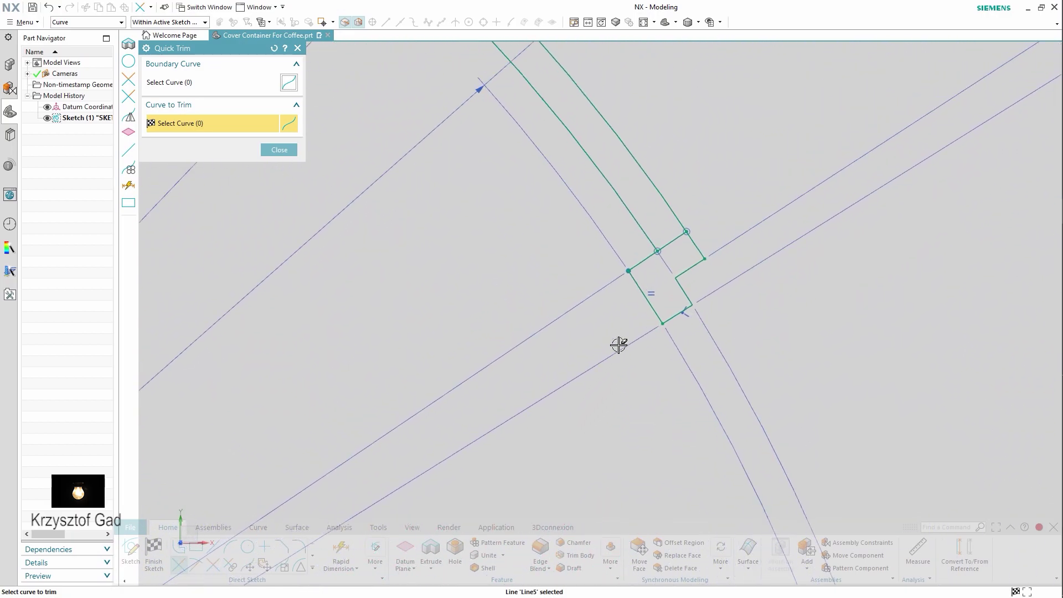
pyautogui.scroll(1, 619, 345)
pyautogui.click(720, 330)
pyautogui.scroll(-1, 754, 345)
pyautogui.scroll(-2, 755, 345)
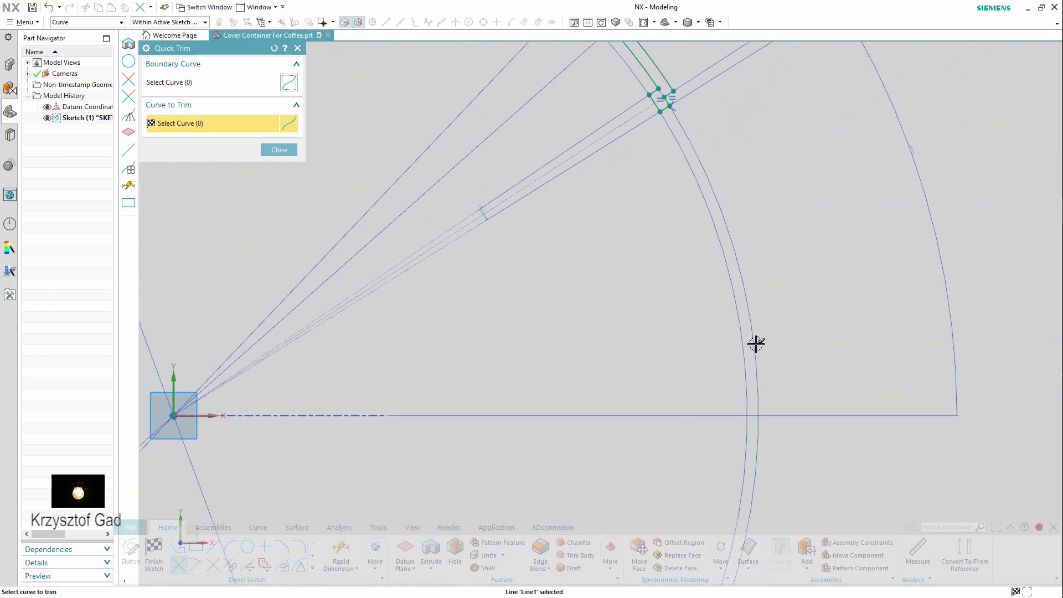
pyautogui.scroll(-2, 754, 344)
pyautogui.scroll(-2, 748, 339)
pyautogui.scroll(-2, 731, 335)
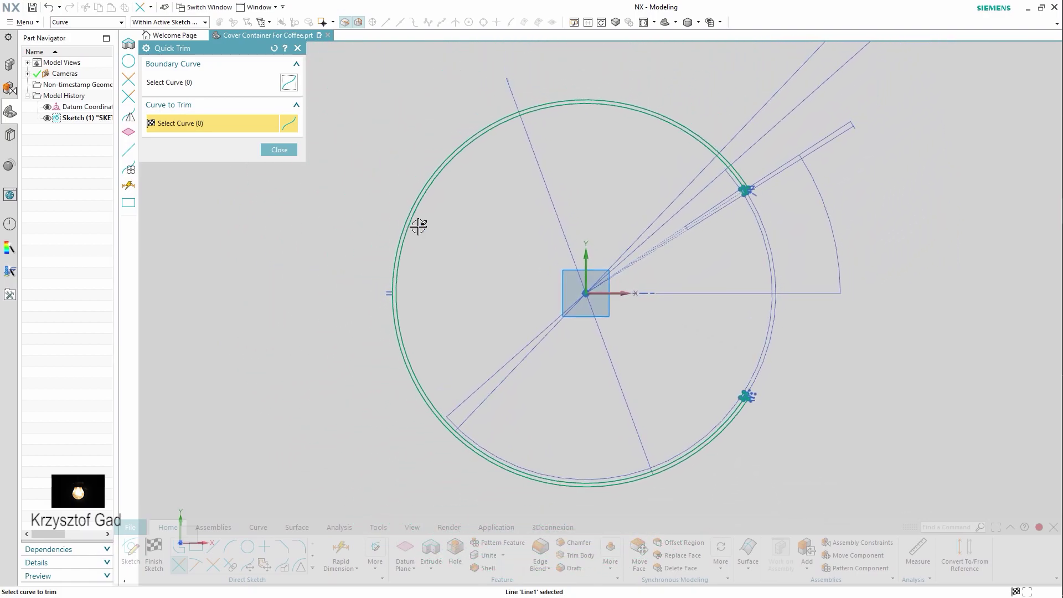
pyautogui.scroll(-2, 418, 225)
# Finish the sketch and extrude the split ring 130 mm into a thin-walled shell
pyautogui.click(290, 150)
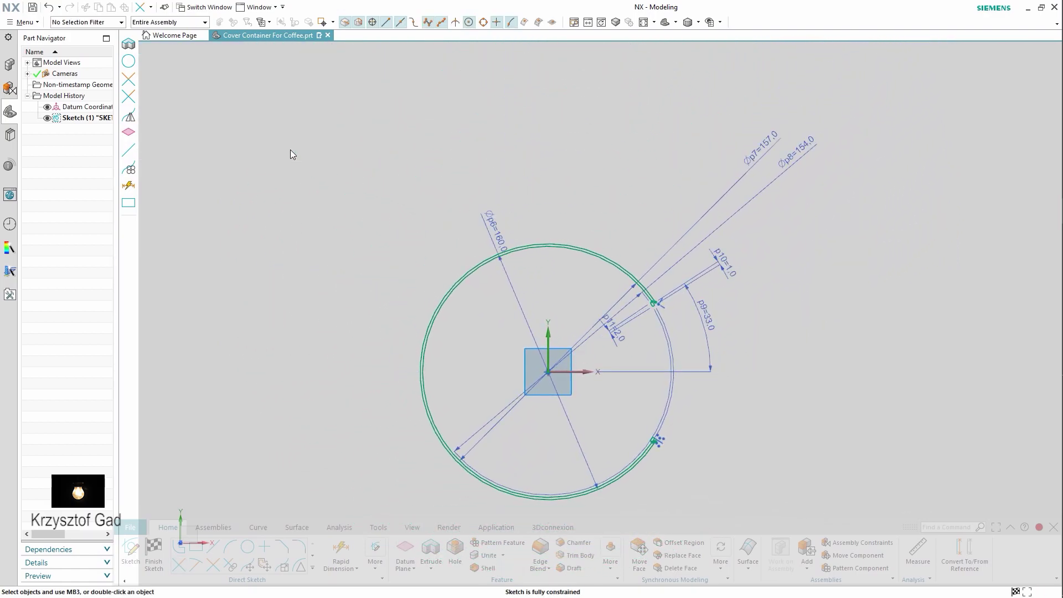
pyautogui.click(153, 554)
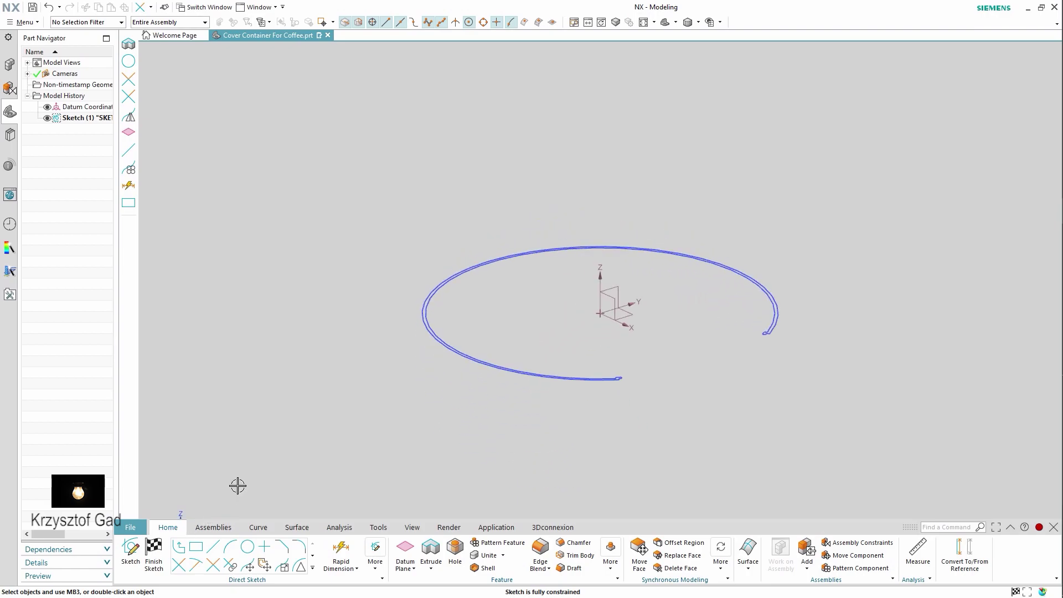
pyautogui.click(252, 549)
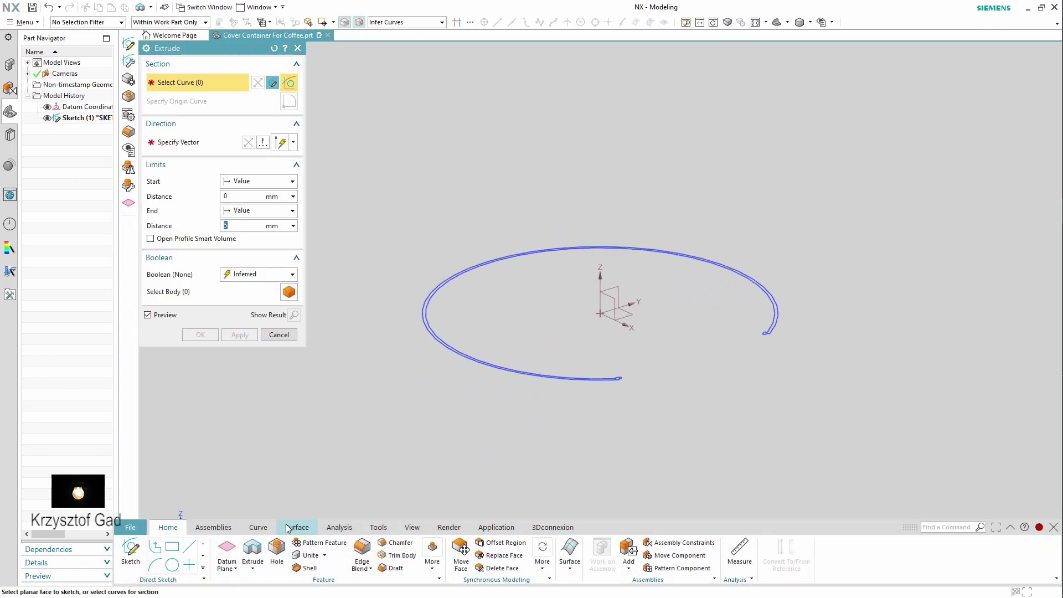
pyautogui.click(512, 372)
pyautogui.write('130')
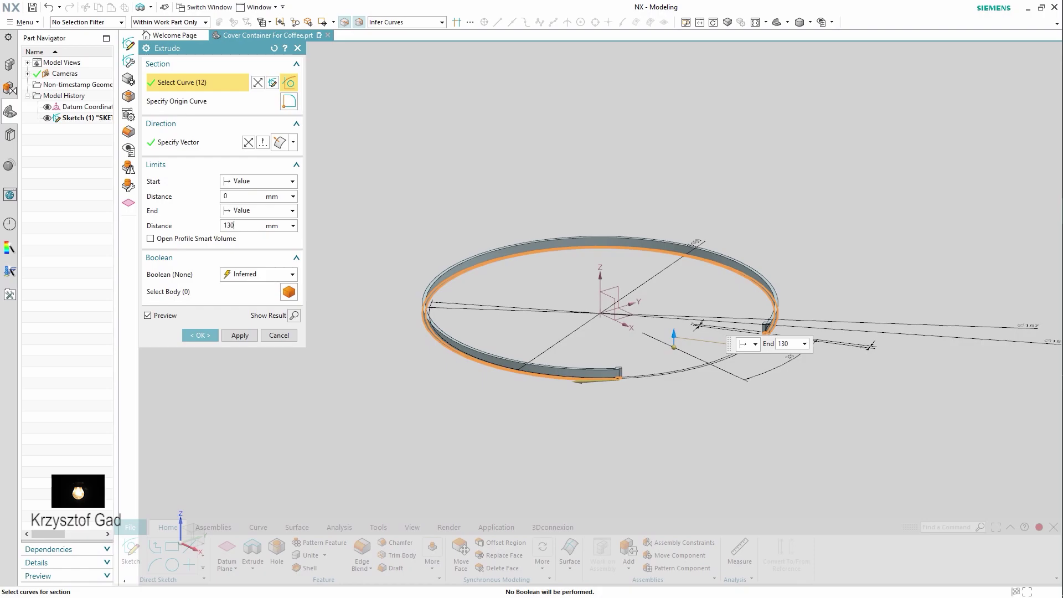
pyautogui.press('Return')
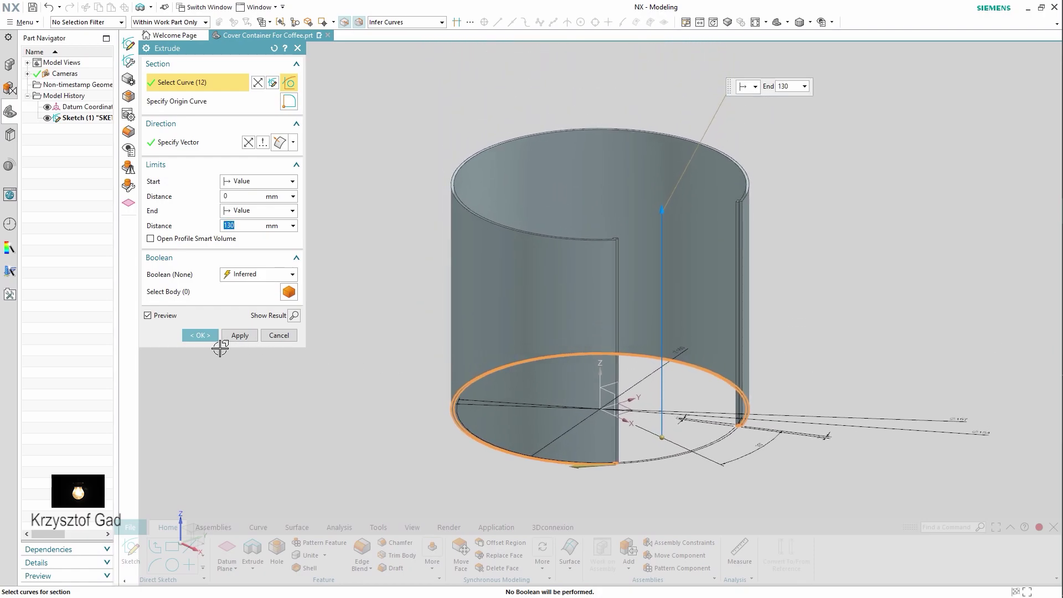
pyautogui.click(210, 339)
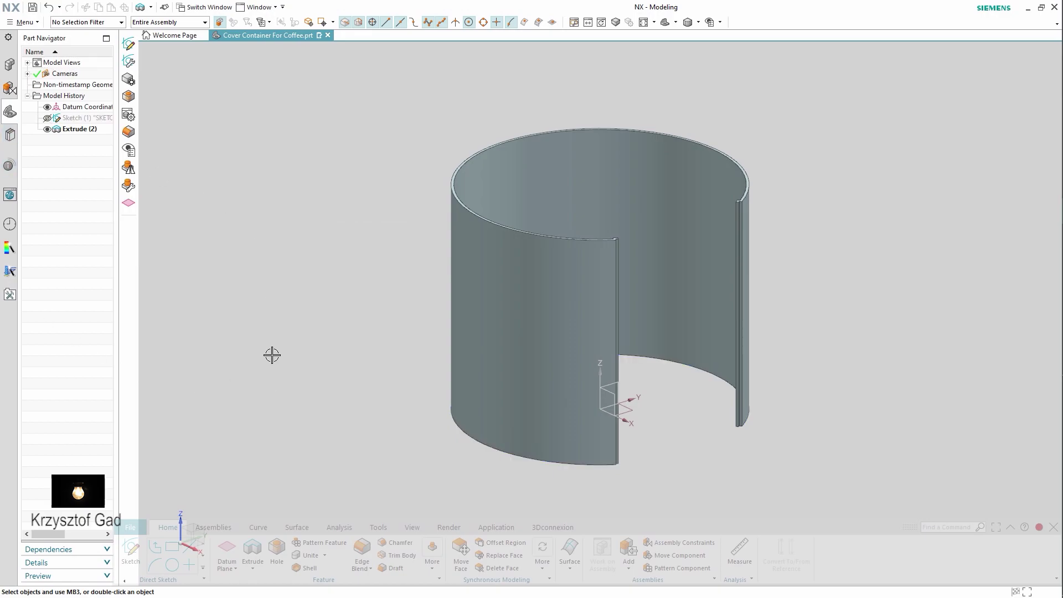
# Colour the shell body olive Strong Stone (ID 191) with Edit Object Display
pyautogui.click(413, 529)
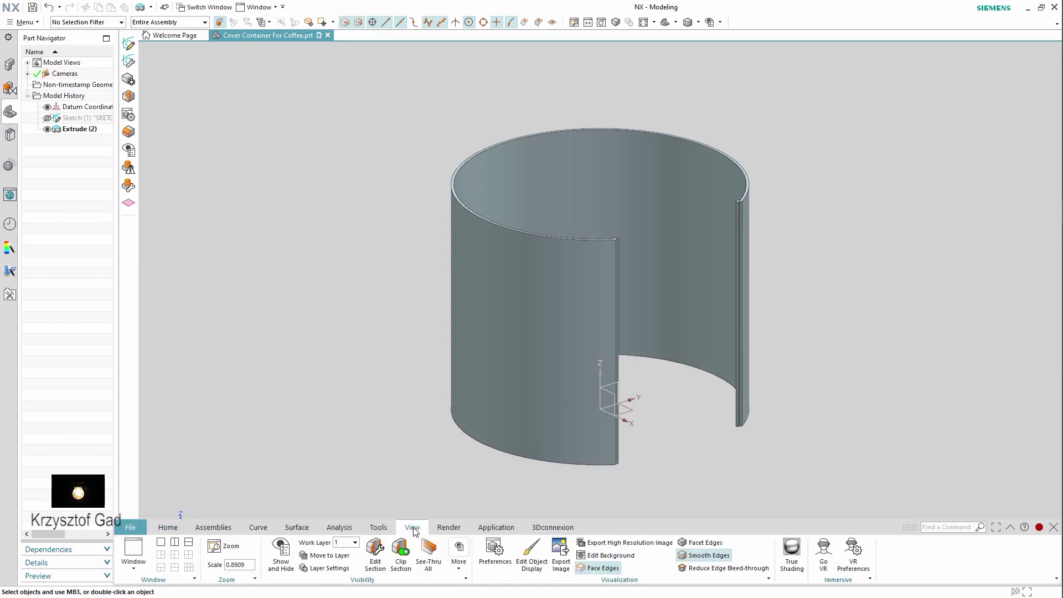
pyautogui.click(532, 554)
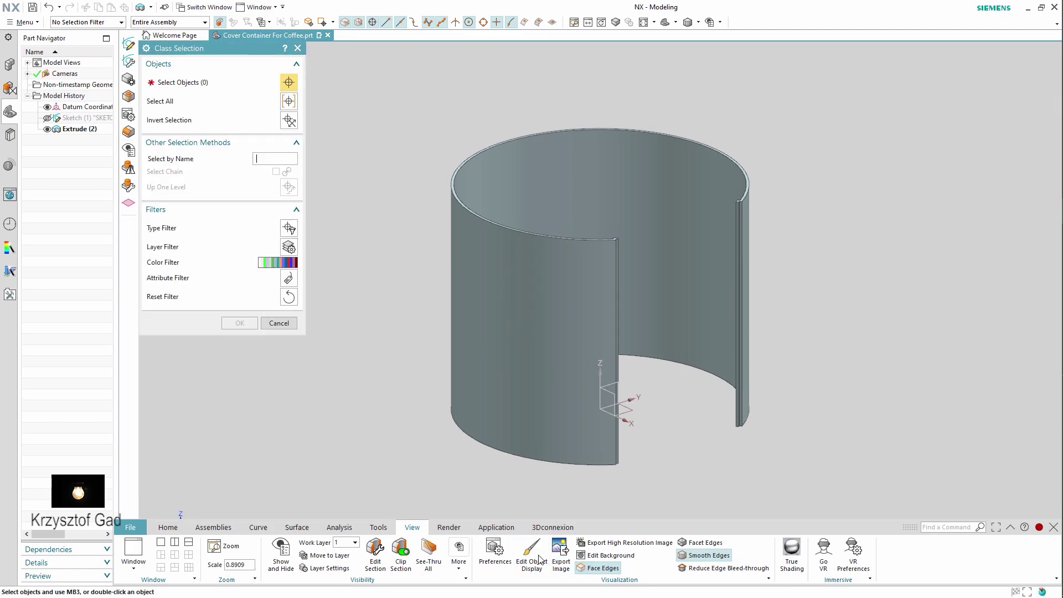
pyautogui.click(521, 424)
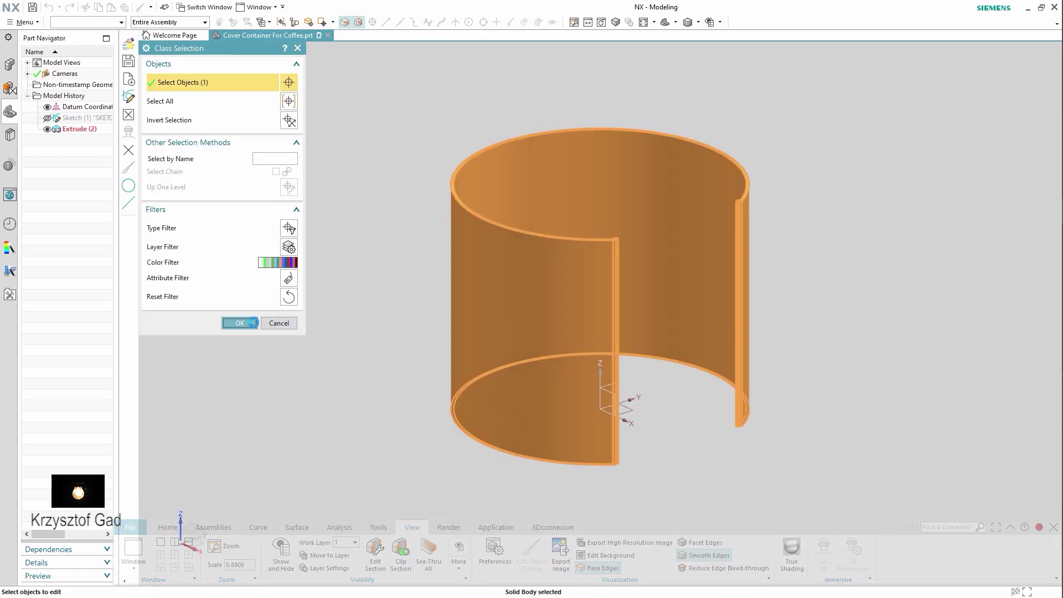
pyautogui.click(251, 323)
pyautogui.click(281, 122)
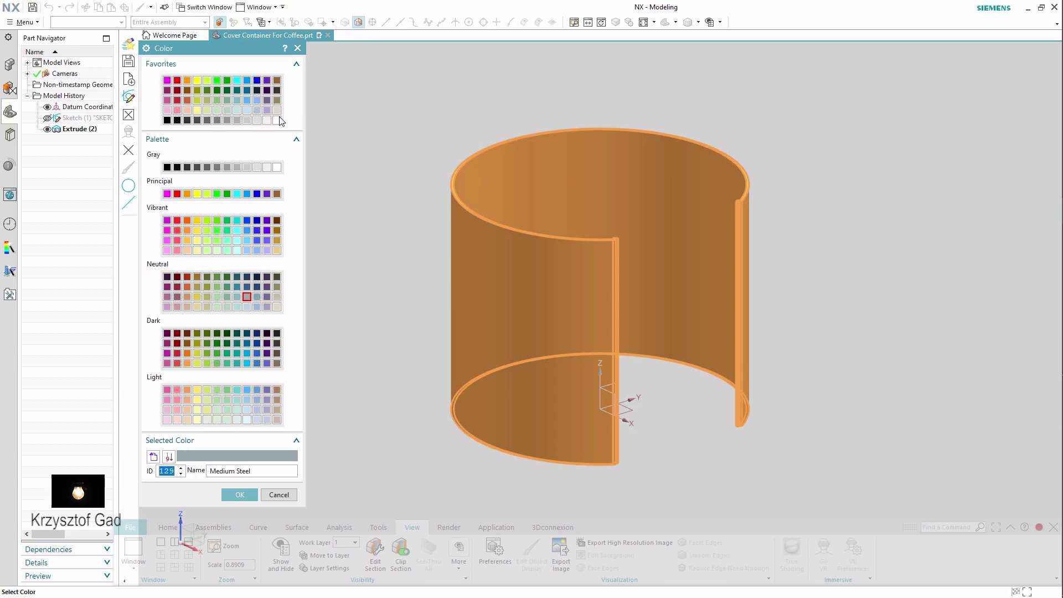
pyautogui.click(277, 100)
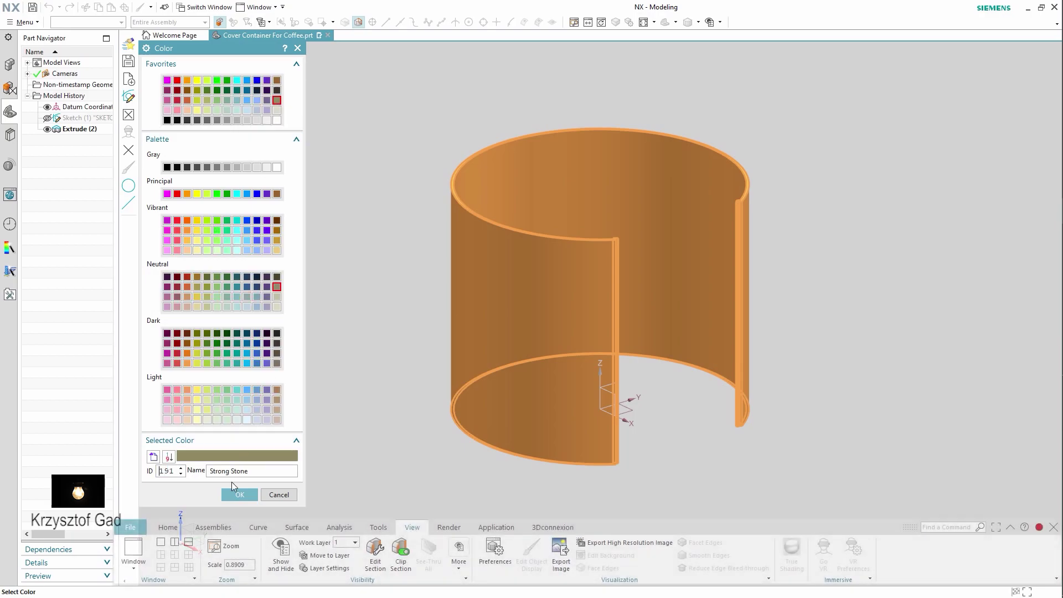
pyautogui.click(240, 494)
pyautogui.click(200, 372)
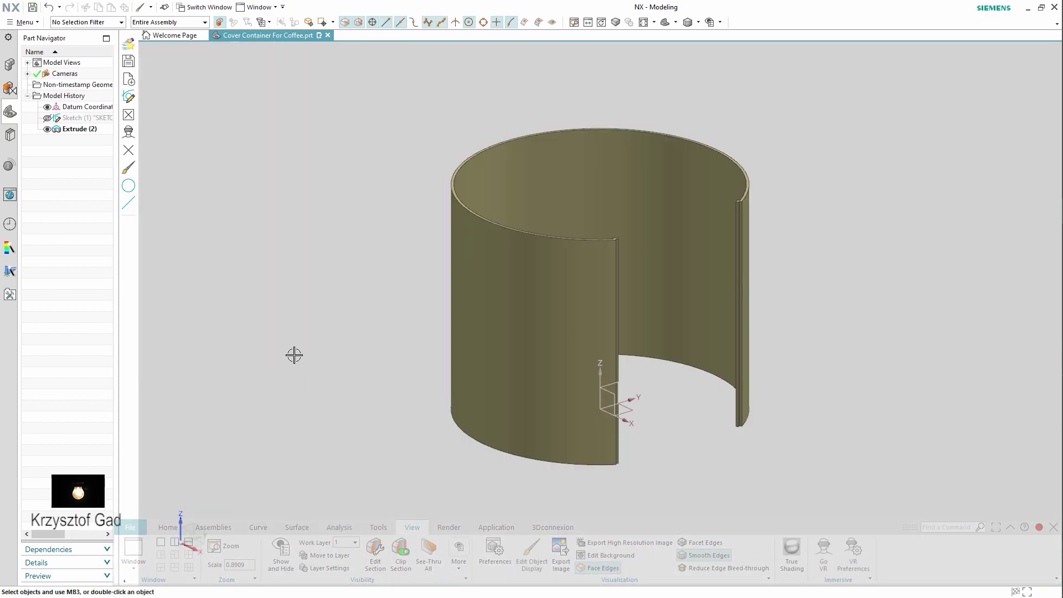
# Hide the datum CSYS and assign ABS-GF material to the shell body
pyautogui.click(49, 108)
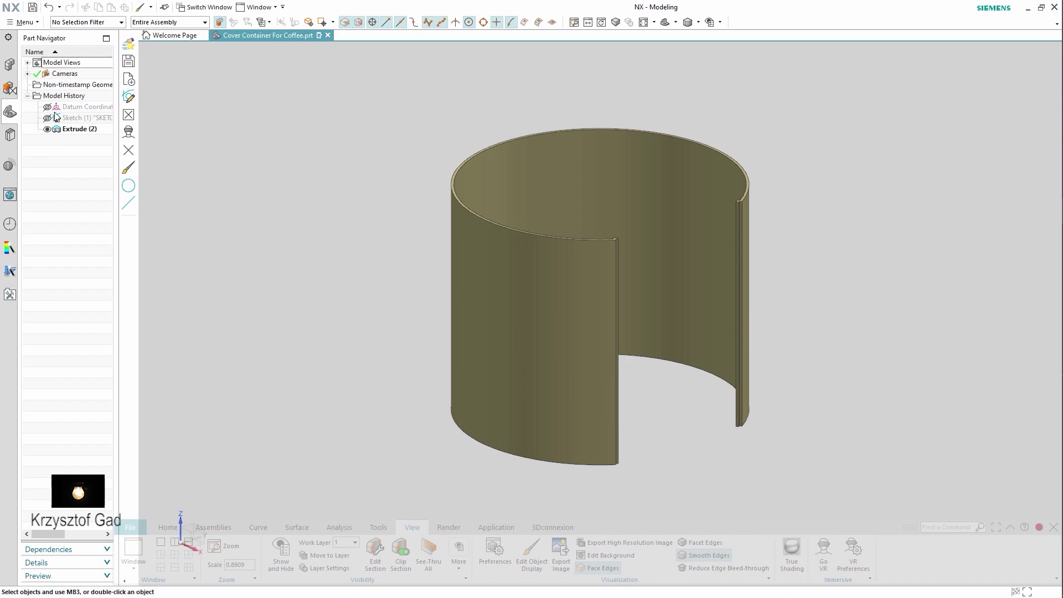
pyautogui.click(17, 25)
pyautogui.moveTo(28, 103)
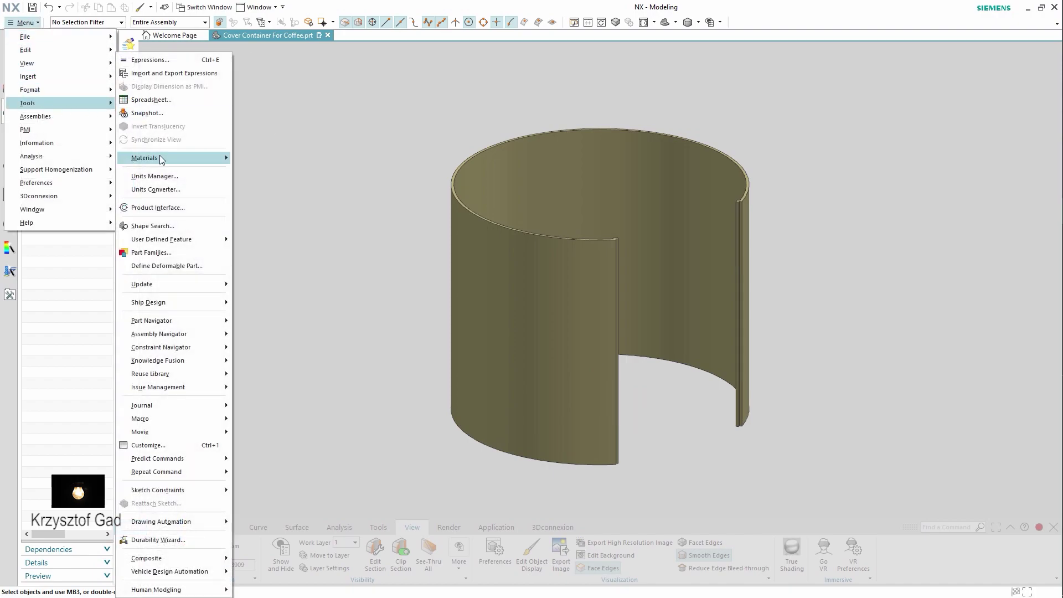
pyautogui.click(264, 160)
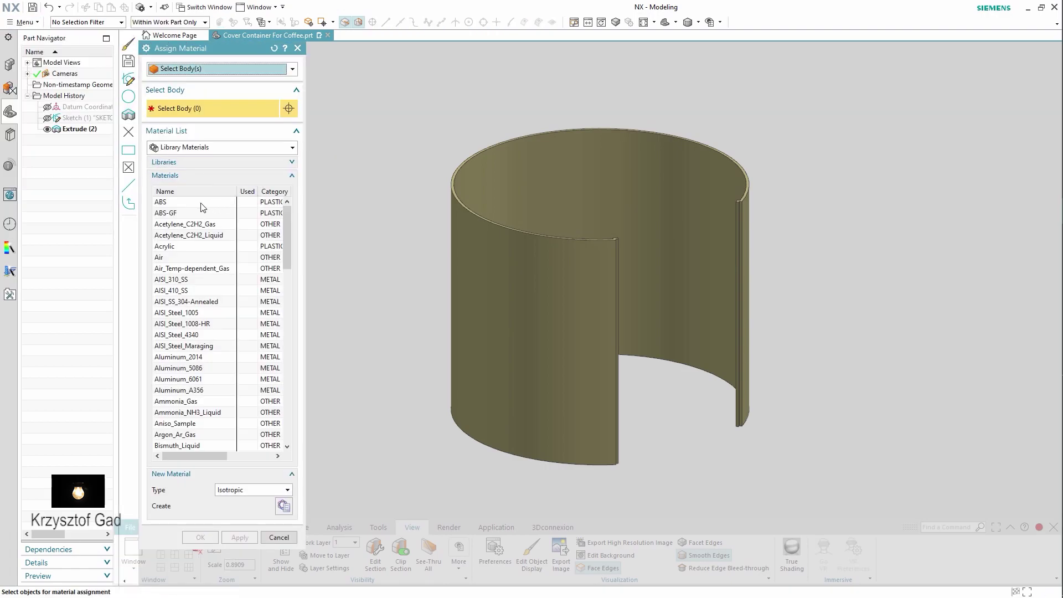
pyautogui.click(177, 214)
pyautogui.click(447, 322)
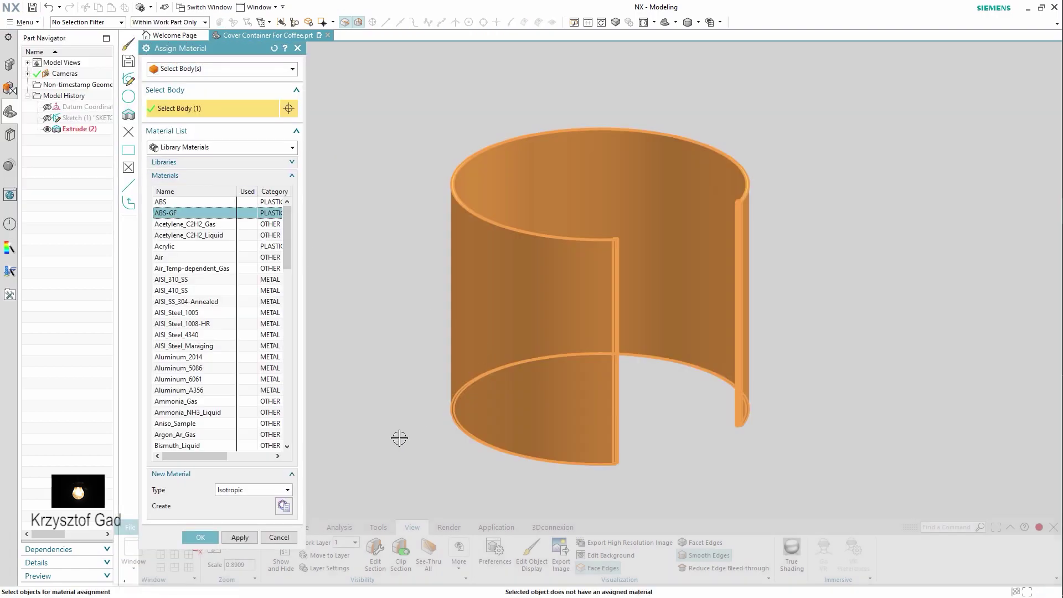
pyautogui.click(200, 538)
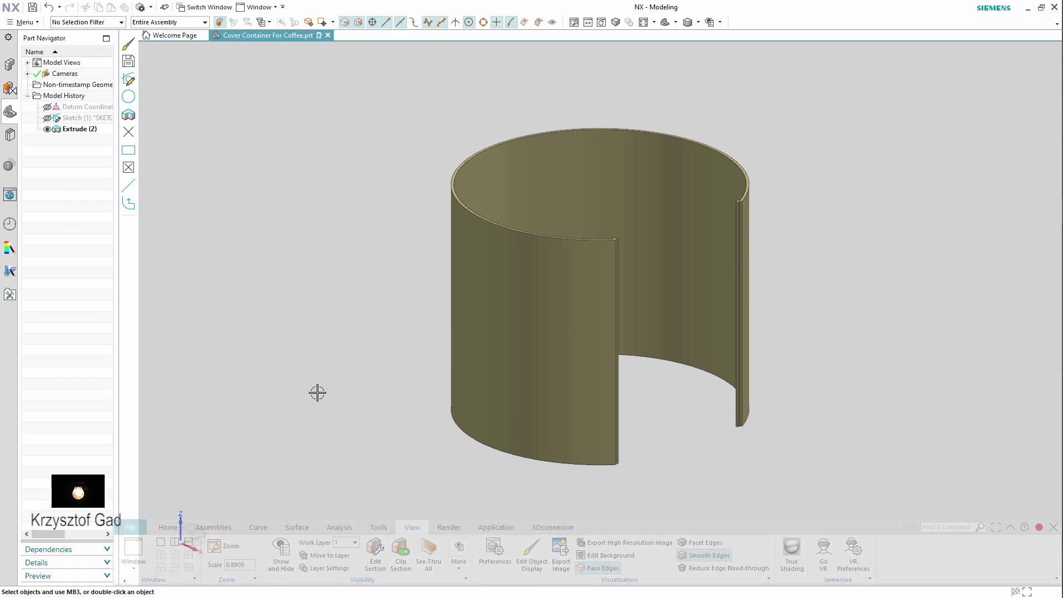
pyautogui.moveTo(317, 392); pyautogui.dragTo(234, 312, button='middle')
pyautogui.moveTo(211, 318); pyautogui.dragTo(164, 340, button='middle')
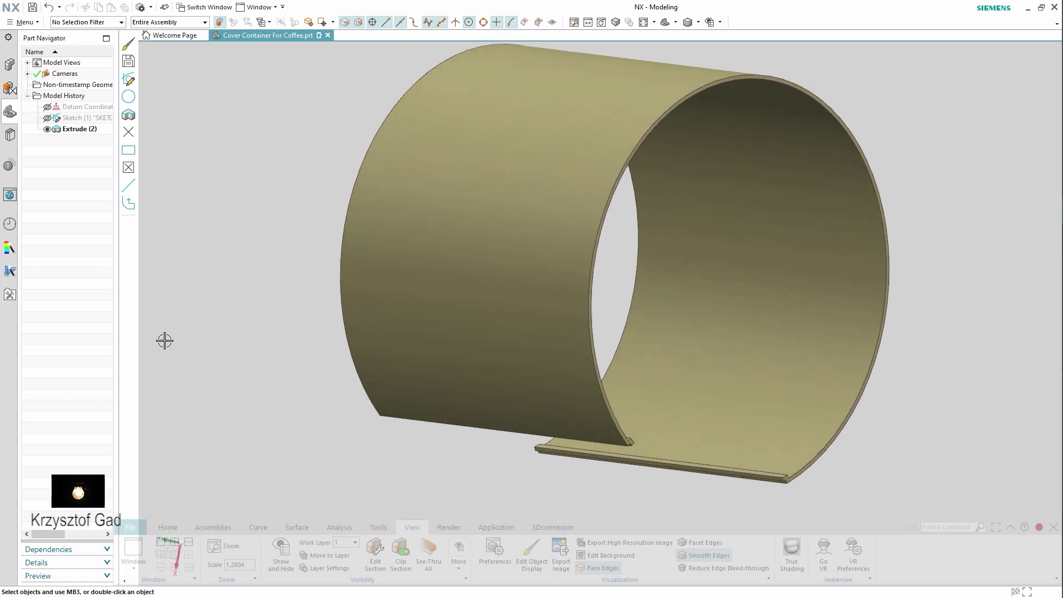